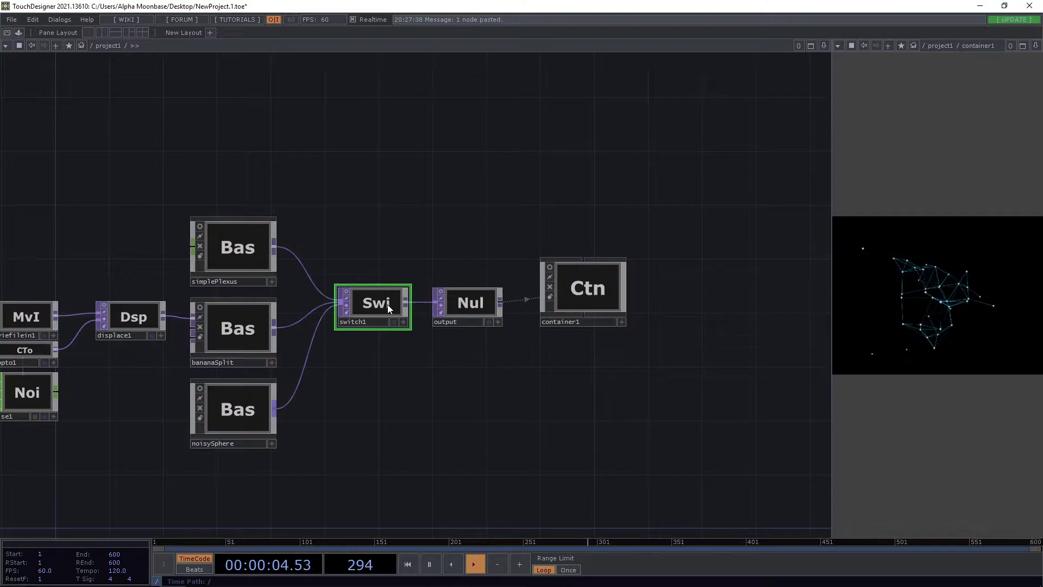
Step: Sweep the index of switch1 up to 3.2 to preview its other inputs, and return it to 0
drag(317, 199, 287, 213)
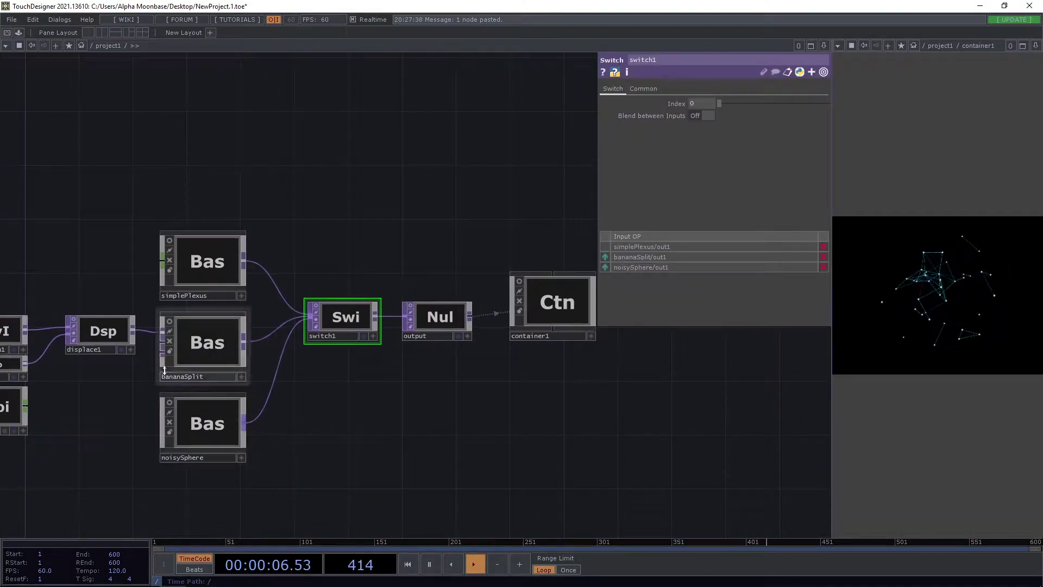
scroll(157, 371, up, 6)
scroll(397, 418, down, 3)
drag(481, 403, 426, 389)
scroll(426, 388, down, 2)
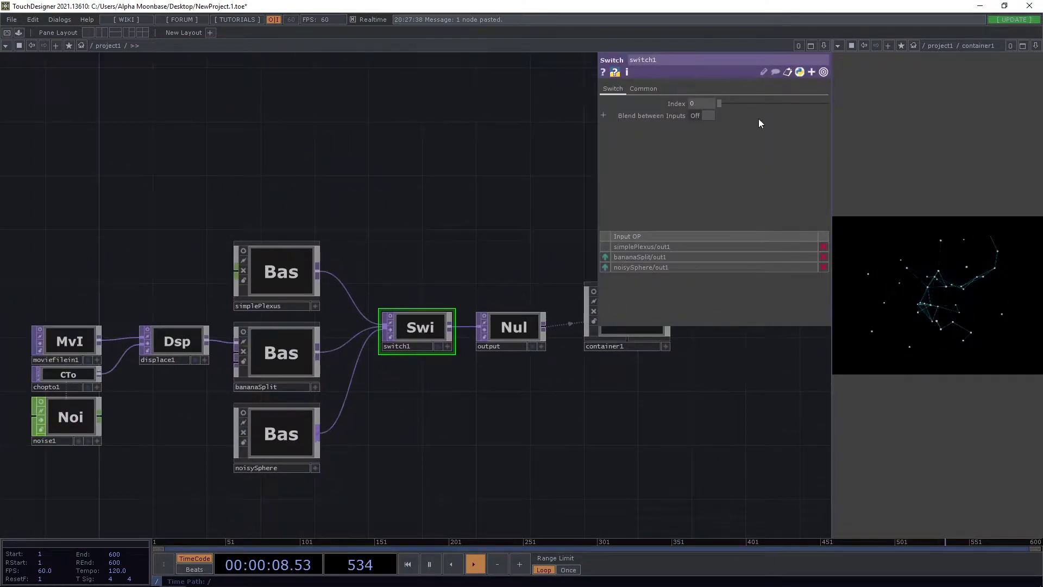
mouse_move(729, 102)
mouse_down()
mouse_move(715, 99)
mouse_move(745, 104)
mouse_up()
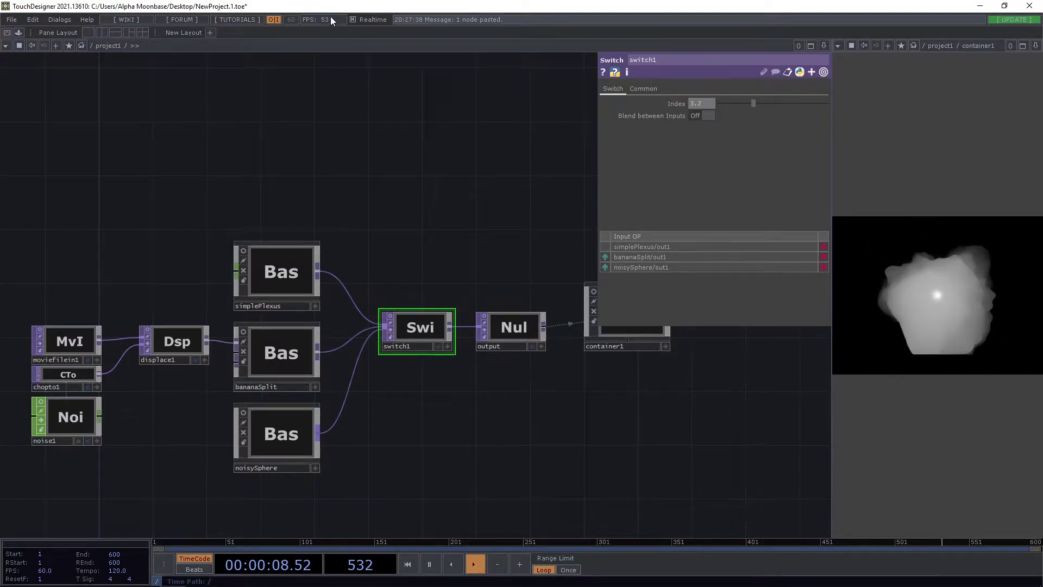
drag(751, 105, 715, 106)
Step: Leave the project1 network and go up to the root network
scroll(317, 391, up, 4)
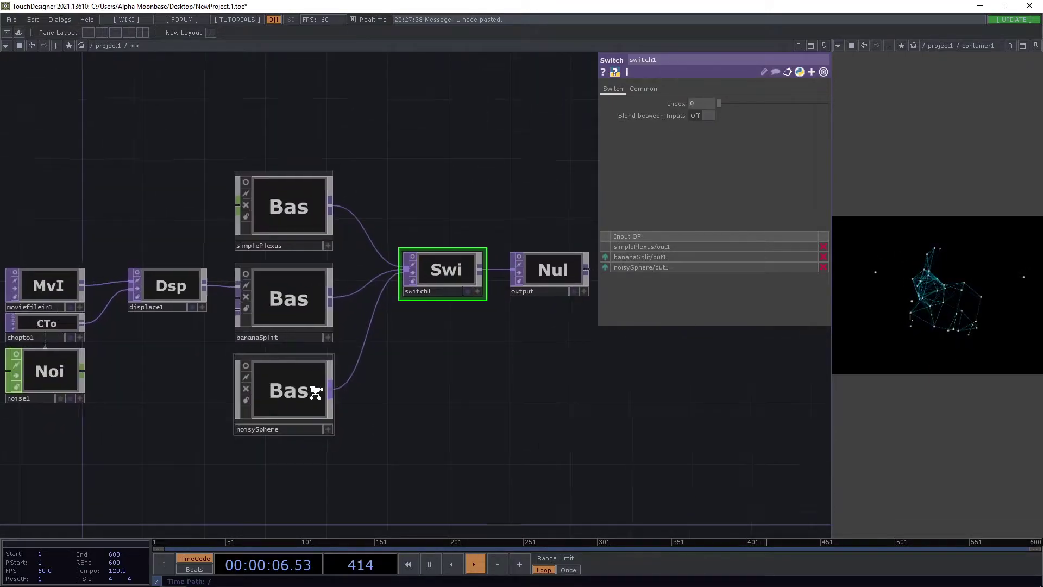
click(295, 411)
scroll(474, 392, down, 3)
drag(516, 280, 425, 327)
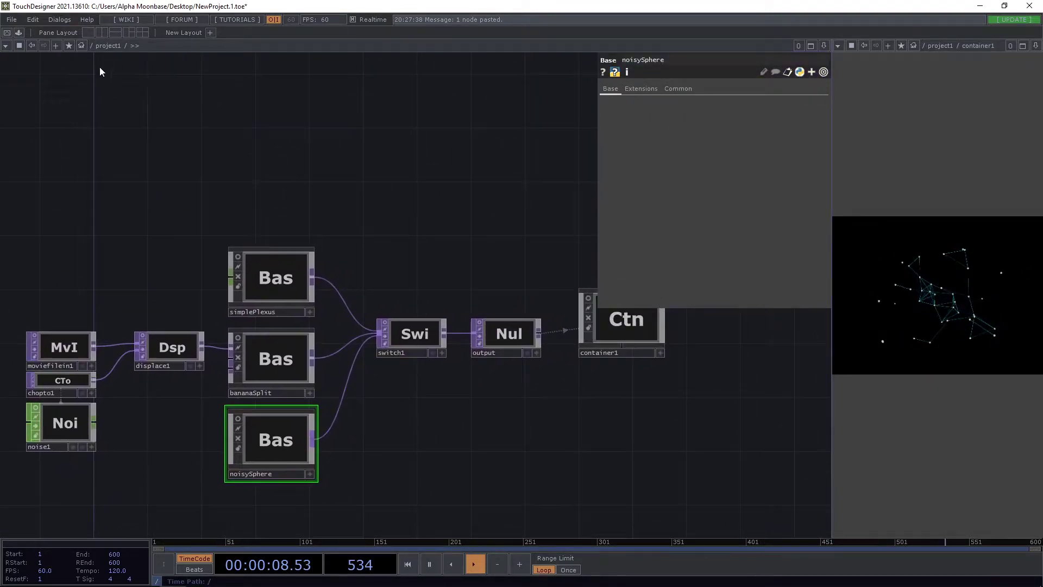
scroll(307, 143, down, 2)
drag(306, 144, 297, 150)
scroll(297, 150, down, 8)
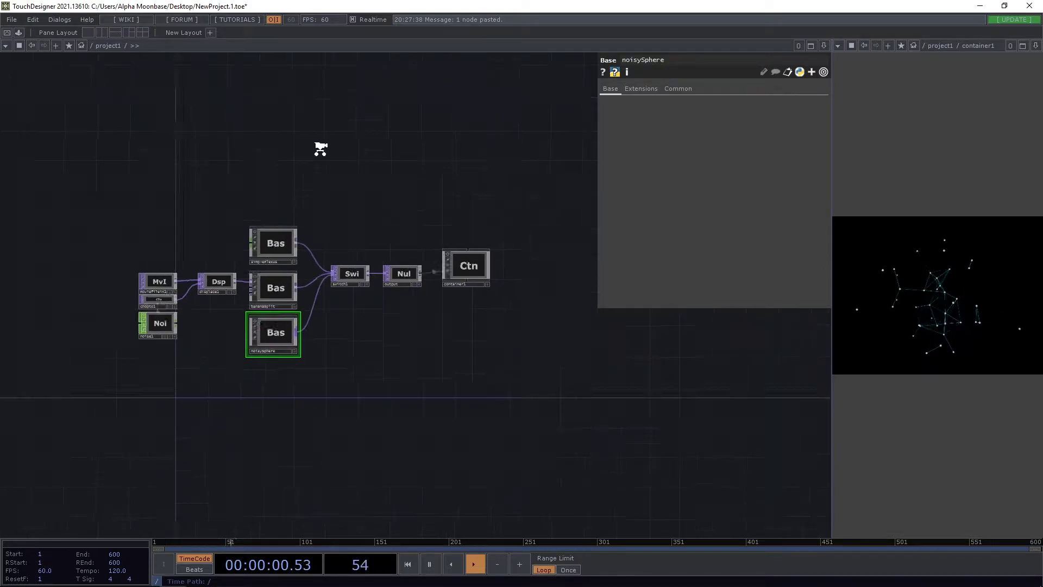
scroll(321, 311, down, 3)
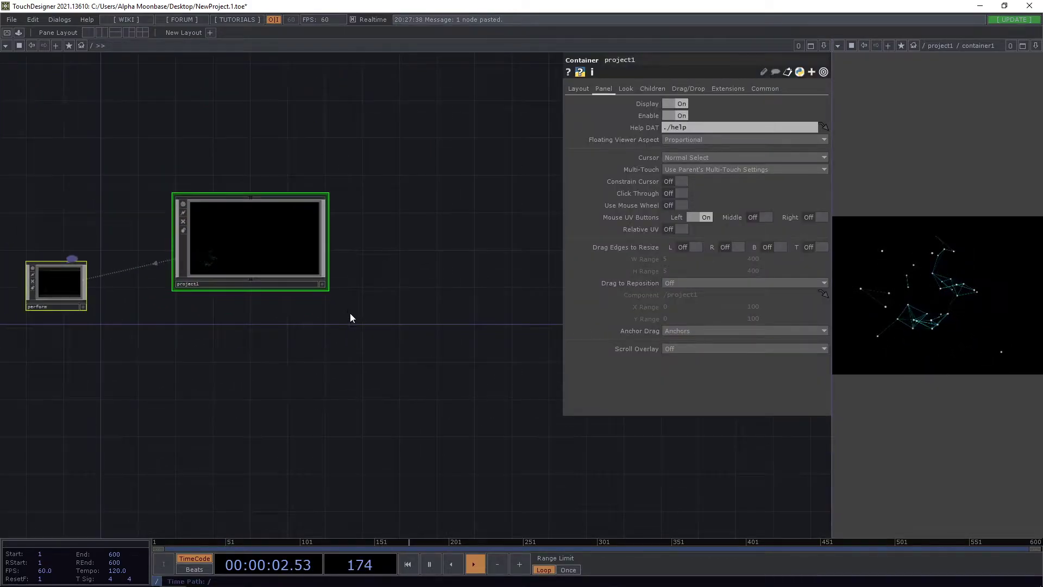
Step: Add the probe component from the Palette's Tools to the root network and close the Palette
click(19, 33)
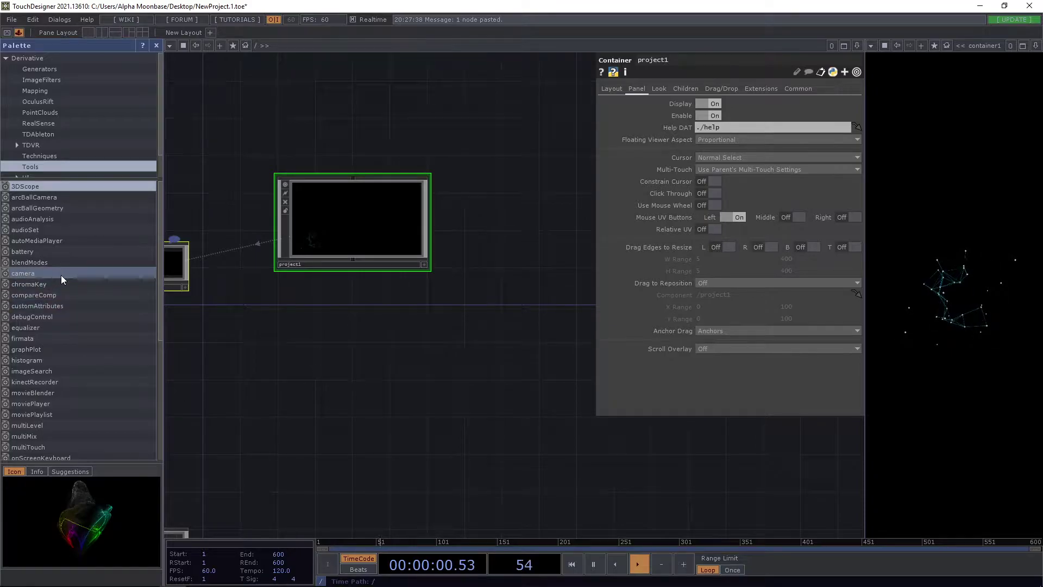
scroll(61, 280, down, 5)
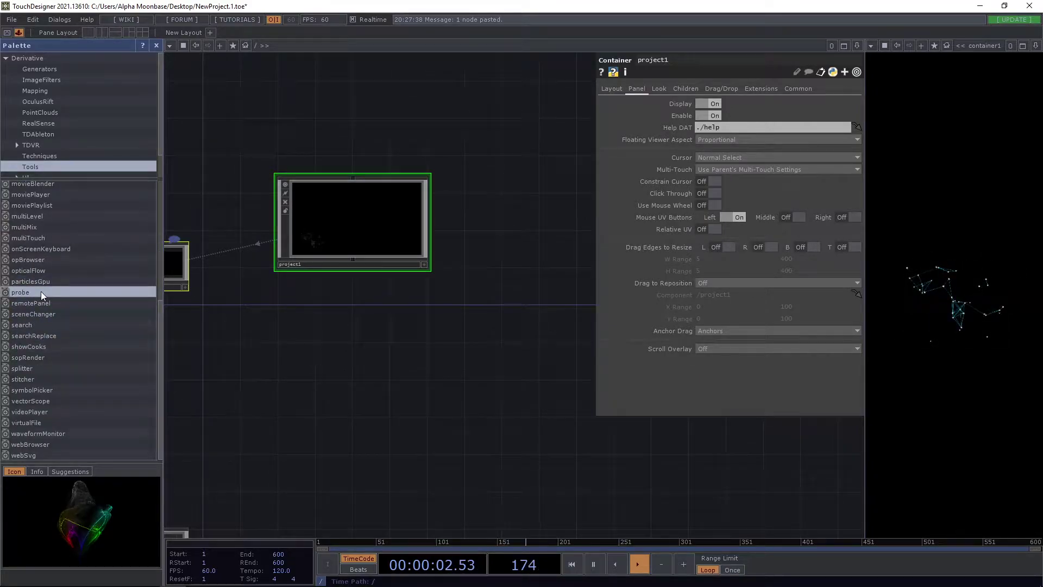
click(41, 291)
drag(26, 293, 371, 326)
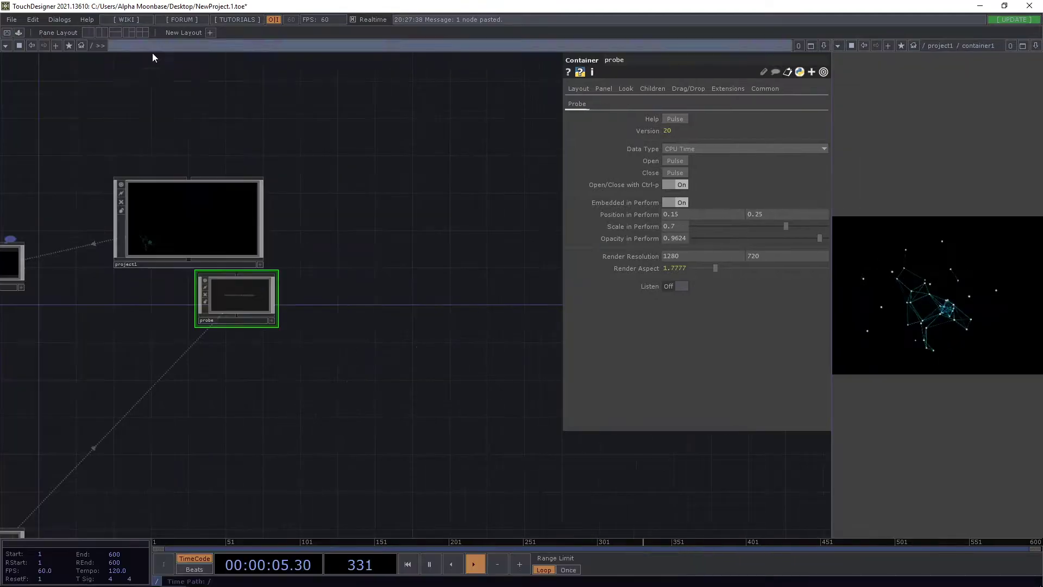
click(156, 46)
Step: Place the probe component just above project1 in the root network
drag(387, 276, 422, 325)
drag(277, 364, 201, 196)
scroll(185, 174, up, 6)
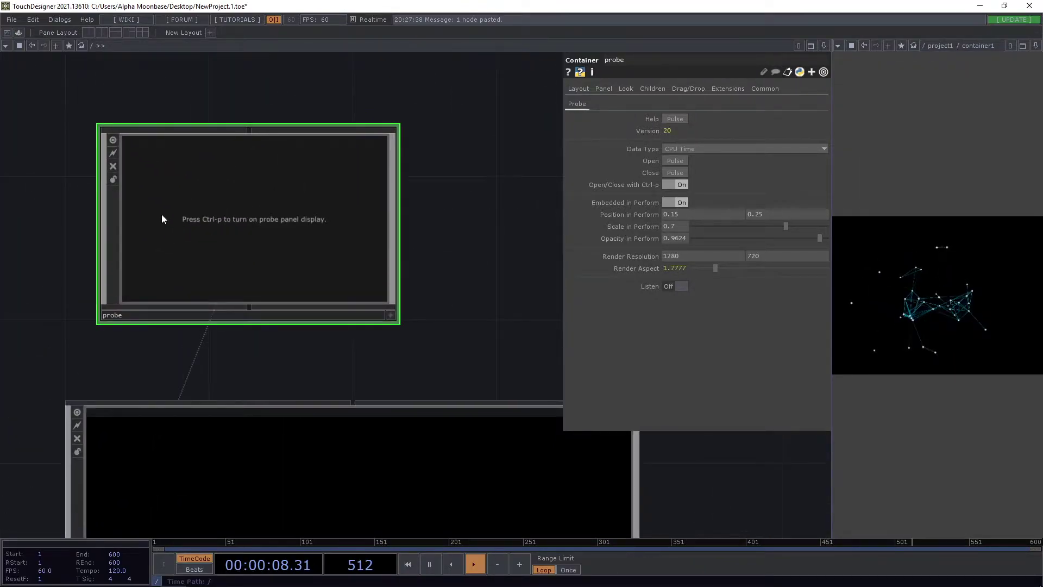
scroll(191, 226, down, 2)
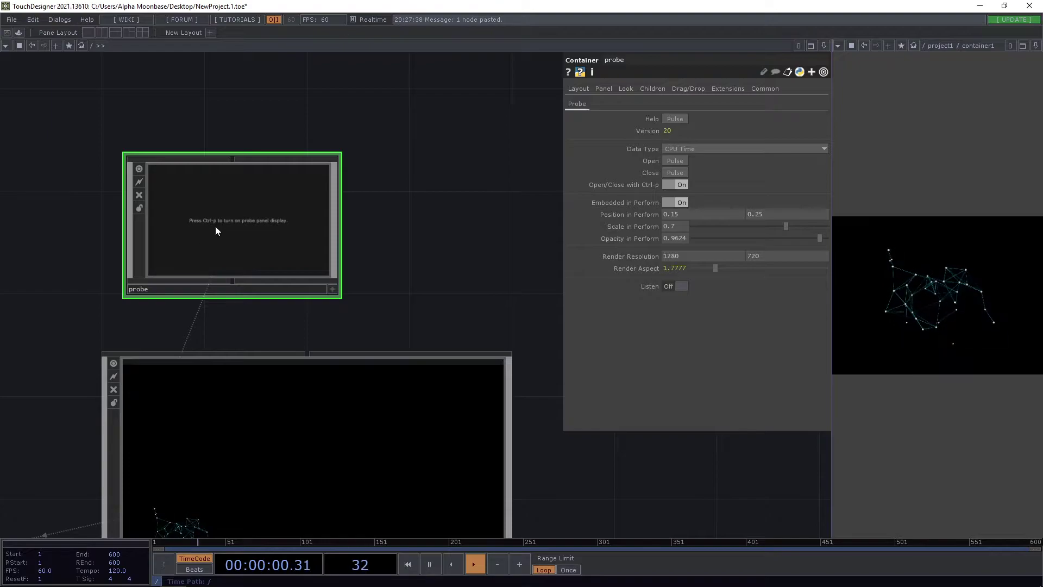
Step: Turn on the probe panel display and place its floating window beside the probe and project1 nodes
key(ctrl+p)
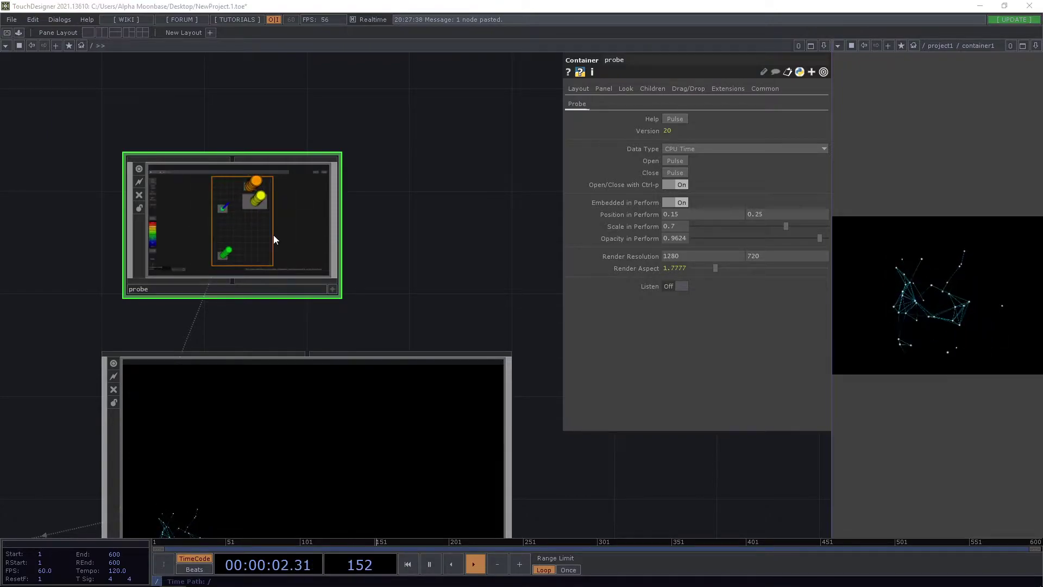
drag(0, 103, 806, 94)
scroll(226, 111, down, 3)
drag(111, 203, 25, 173)
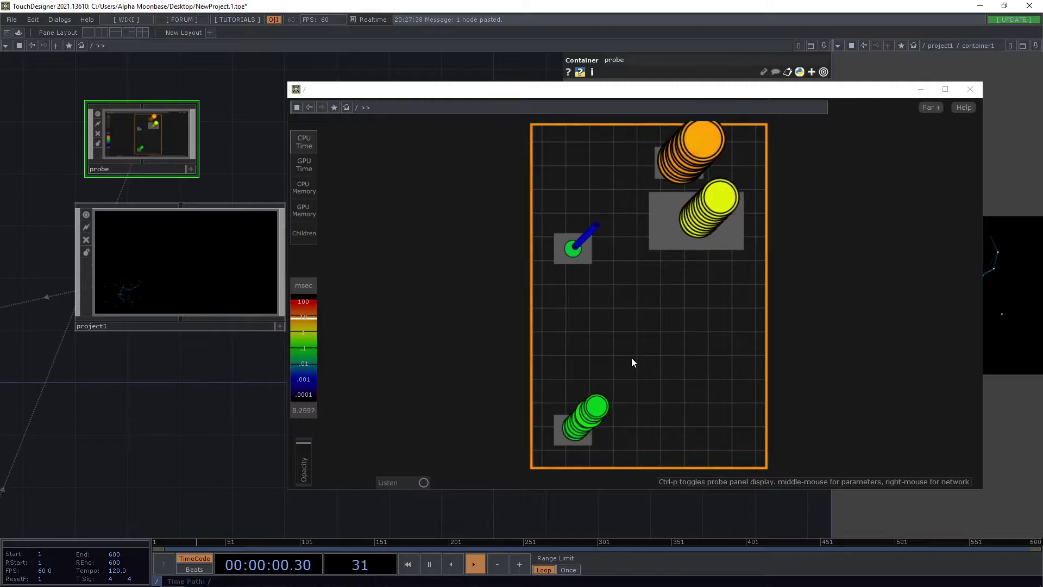
Step: Look through the probe's GPU Time, CPU Memory, GPU Memory and Children views of the root network, and return to CPU Time
click(304, 168)
click(305, 187)
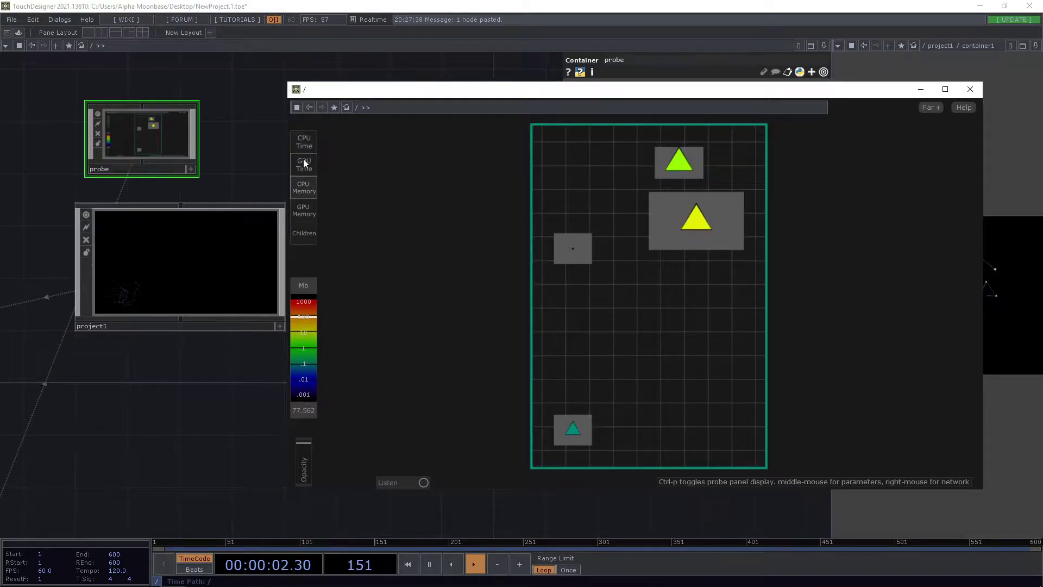
click(305, 165)
click(300, 136)
click(302, 187)
click(298, 210)
click(303, 232)
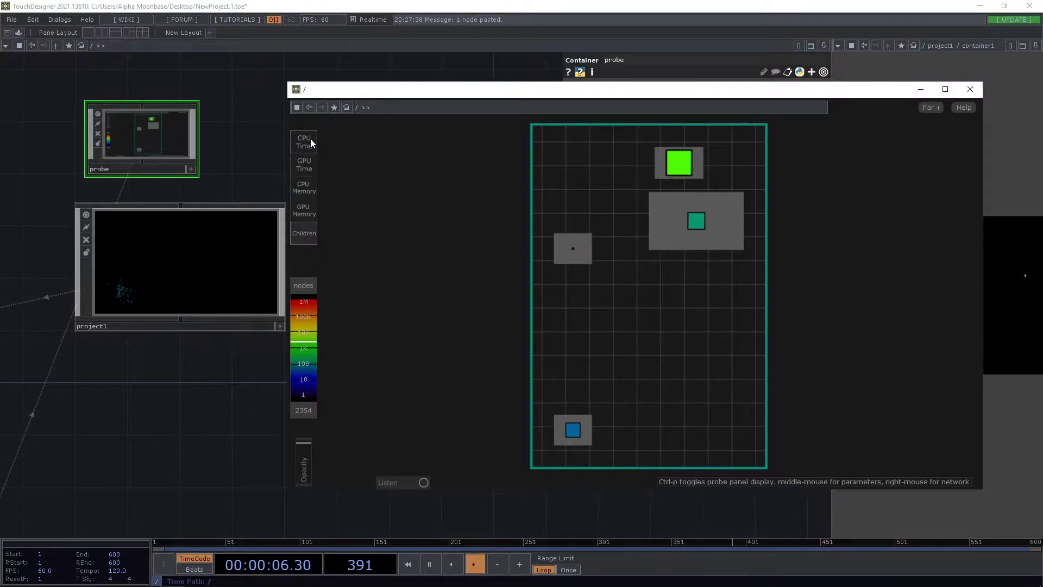
click(311, 141)
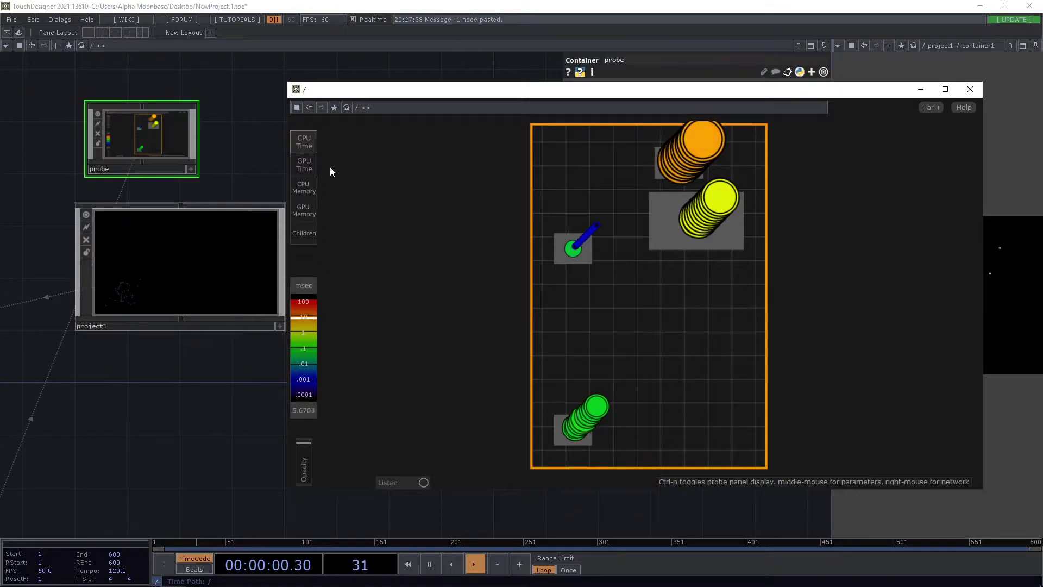
Step: Compare the probe's GPU Time, GPU Memory and CPU Memory views, ending on CPU Memory
click(302, 161)
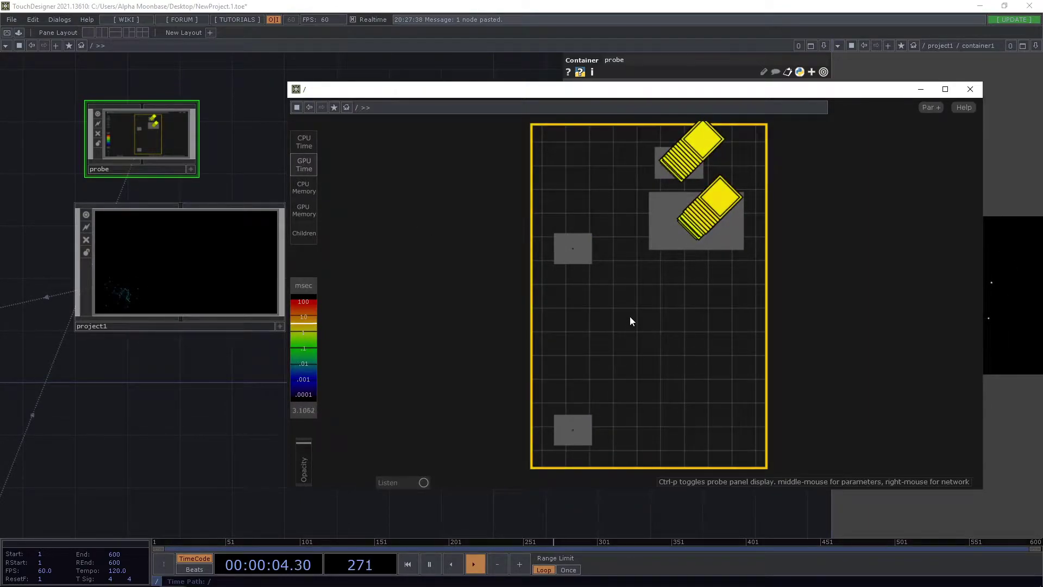
click(306, 189)
click(310, 214)
click(307, 190)
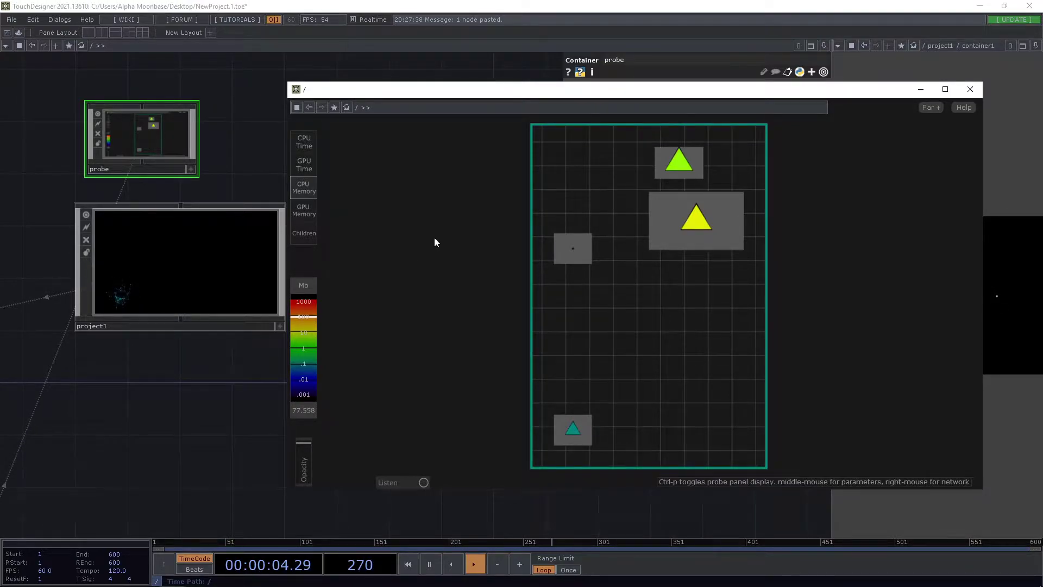
Step: Move the probe window out of the way and compare the cook time info of the probe and project1 components
drag(438, 94, 429, 129)
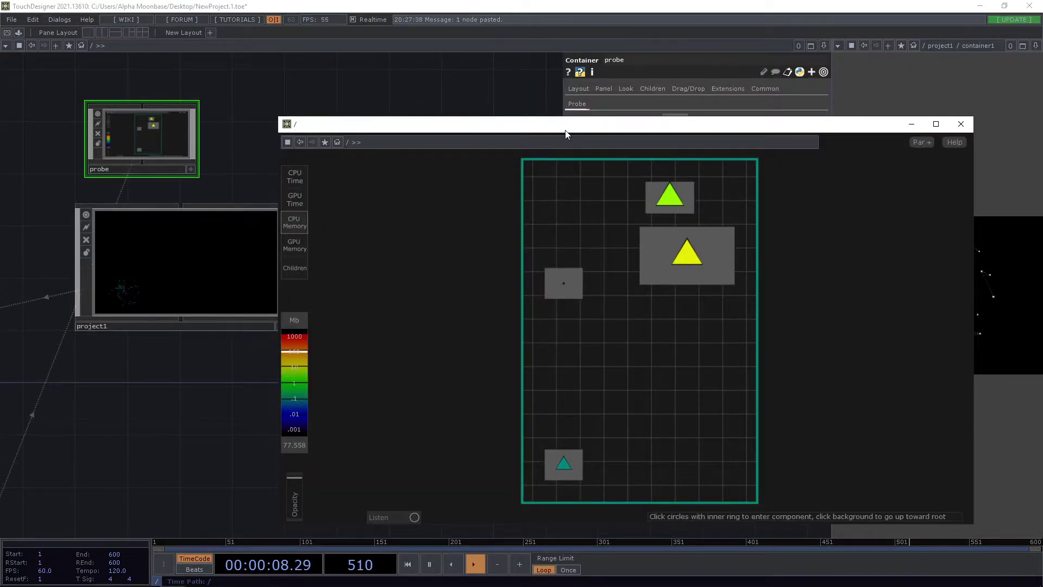
middle_click(134, 135)
drag(341, 124, 421, 189)
middle_click(155, 131)
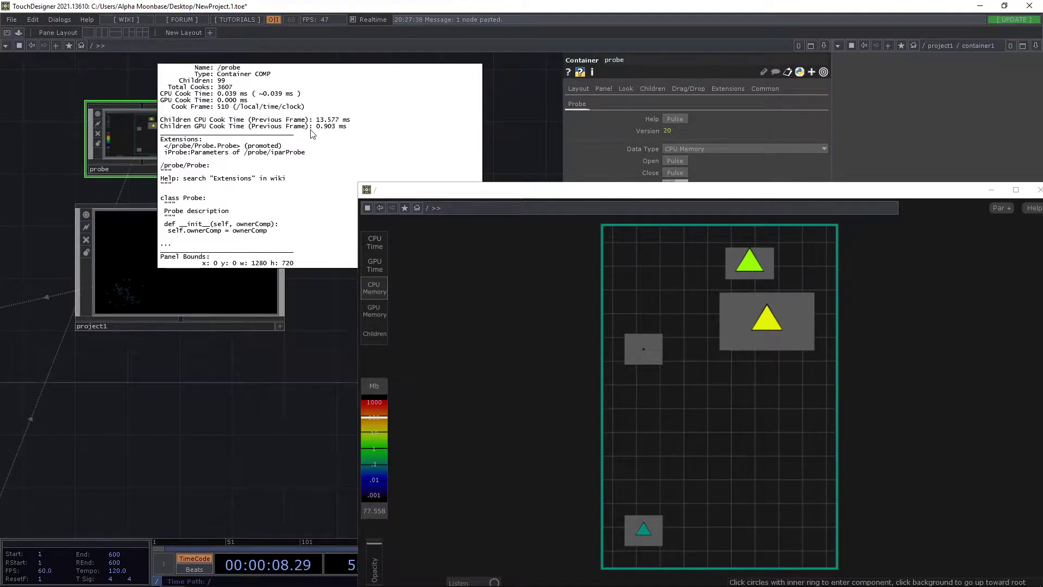
click(451, 194)
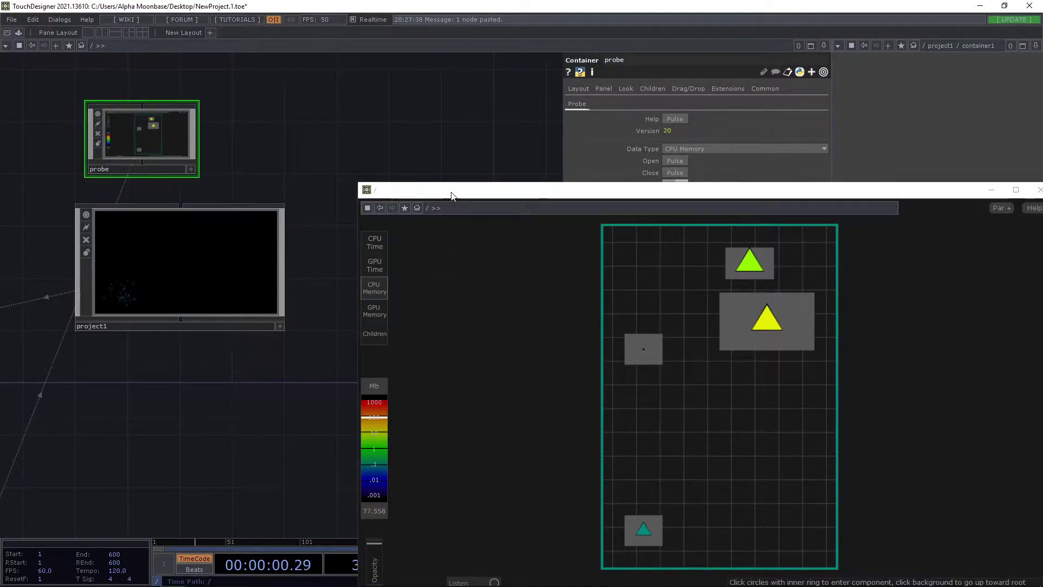
drag(361, 155, 335, 160)
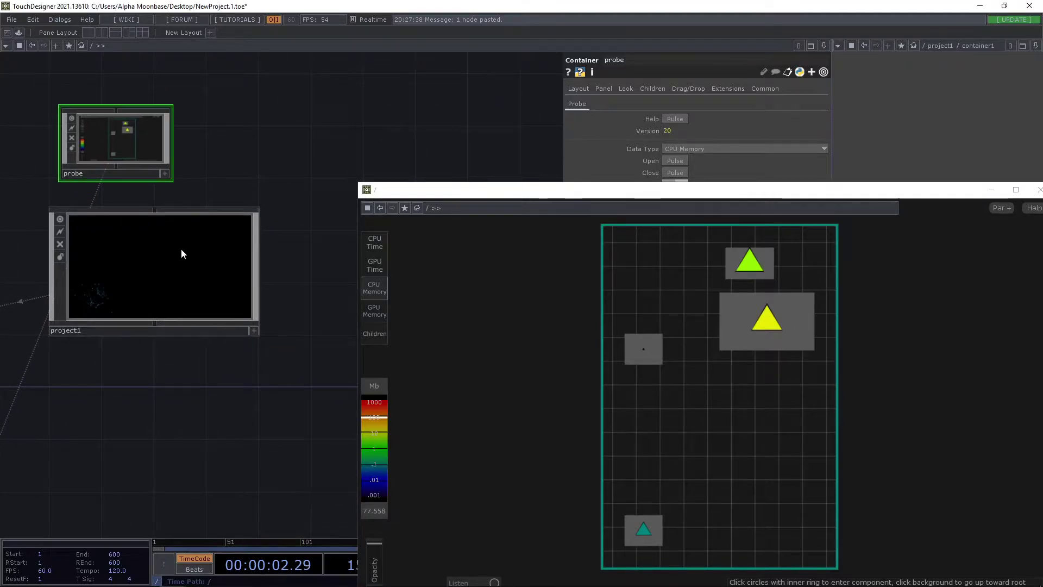
middle_click(180, 249)
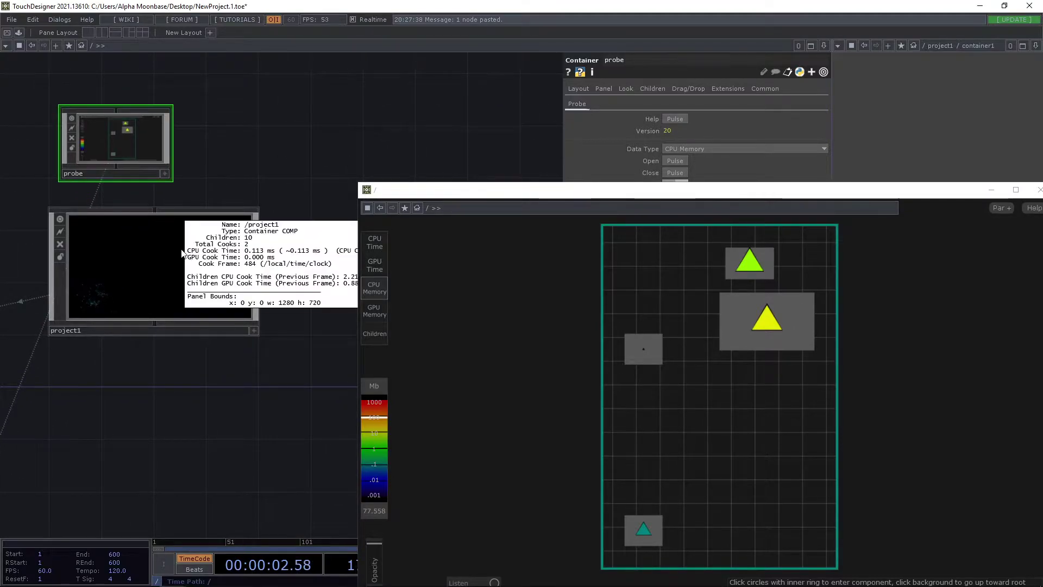
click(413, 194)
drag(328, 170, 280, 142)
scroll(278, 140, down, 3)
middle_click(155, 119)
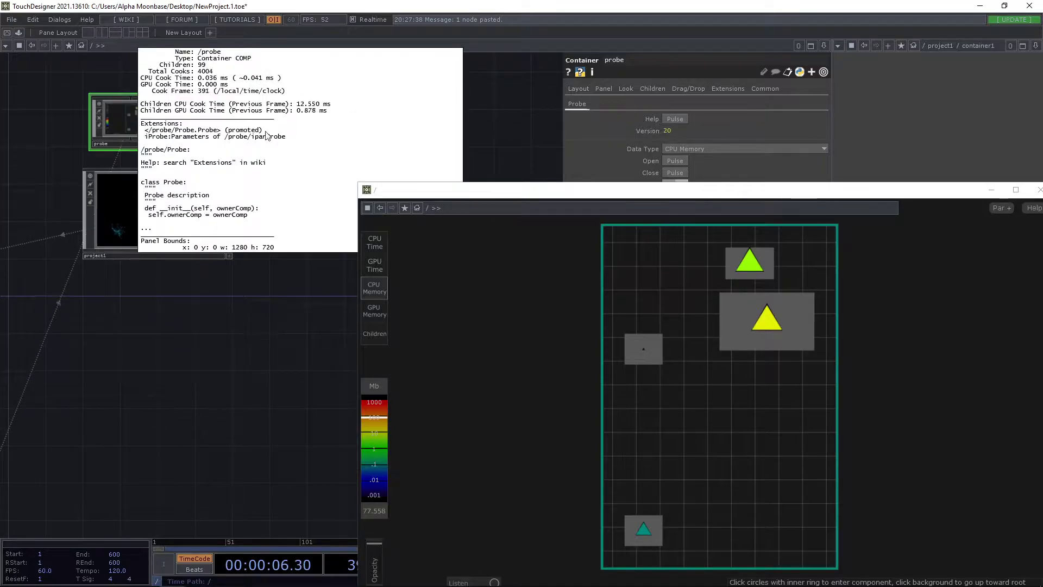
middle_click(176, 212)
Step: Set the probe's data view to CPU Time and enter project1 in the network editor
drag(449, 188, 344, 124)
click(276, 185)
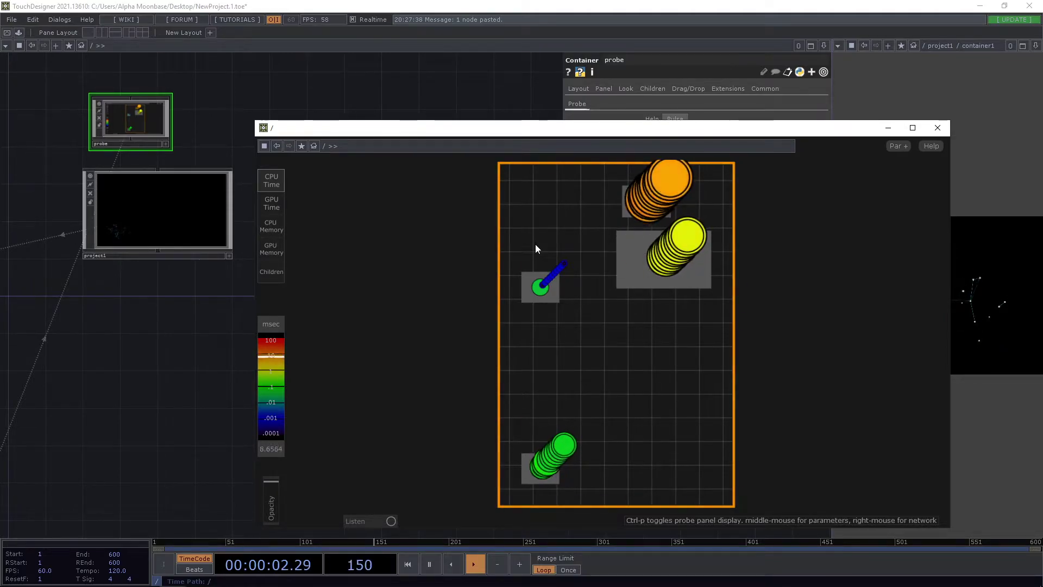
double_click(155, 215)
drag(92, 159, 1, 130)
drag(207, 163, 130, 157)
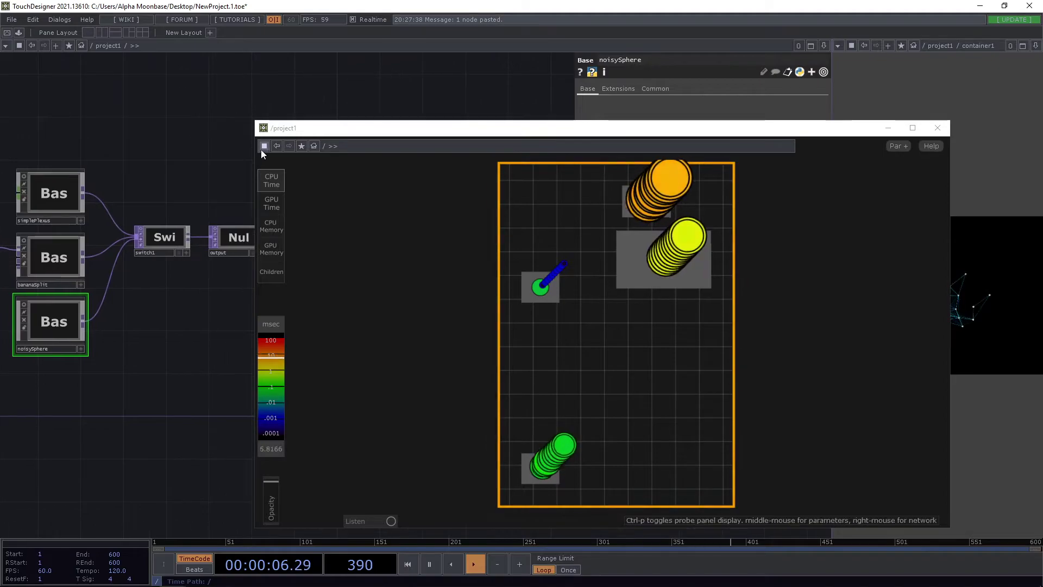
Step: Shrink the probe window, move it clear of the network nodes, and enter project1 inside the probe
drag(254, 142, 439, 149)
drag(566, 134, 501, 222)
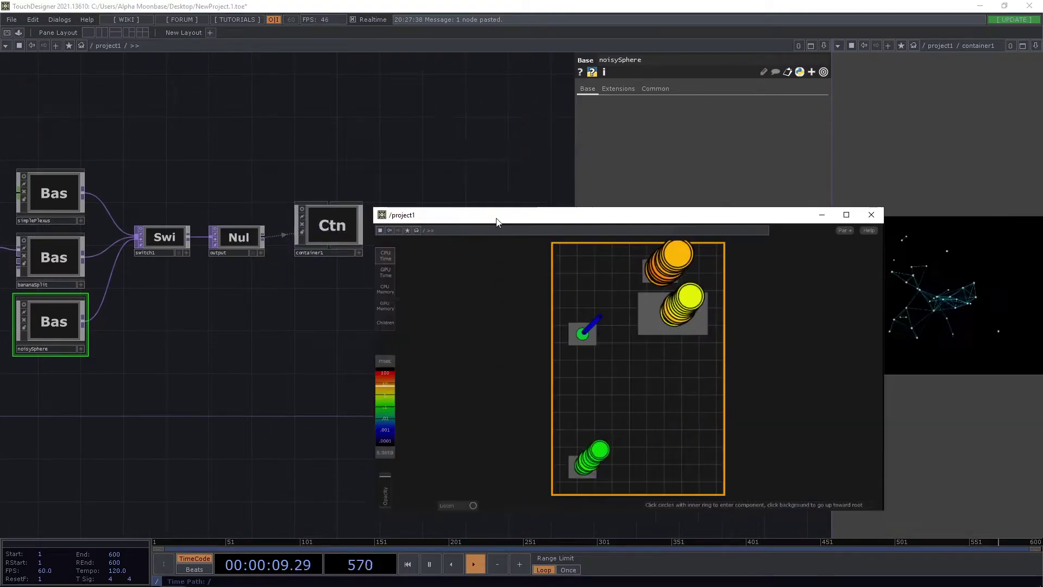
click(658, 314)
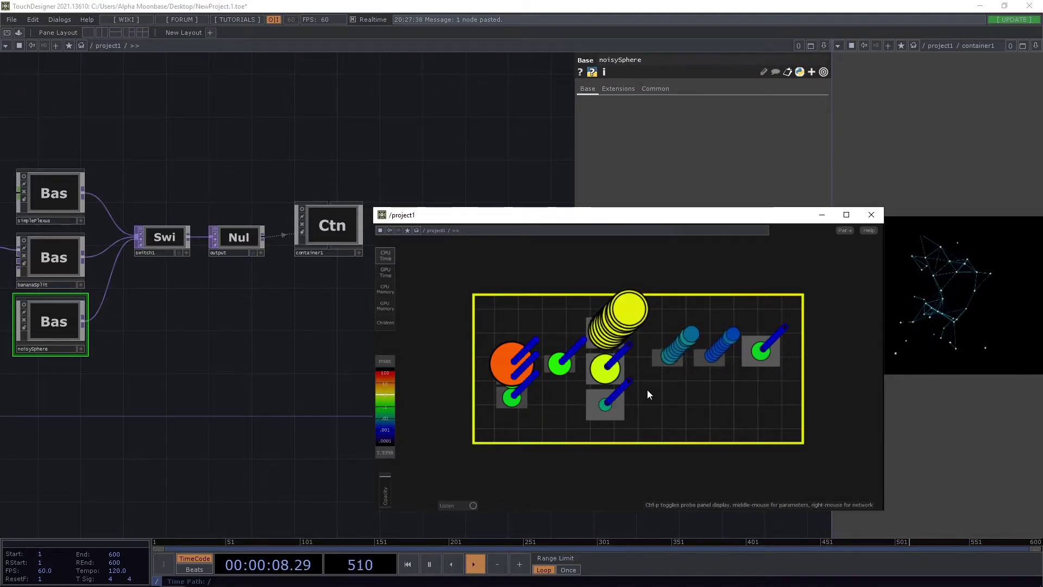
Step: Move the probe window below the network and select switch1 to show its parameters
drag(580, 222, 405, 297)
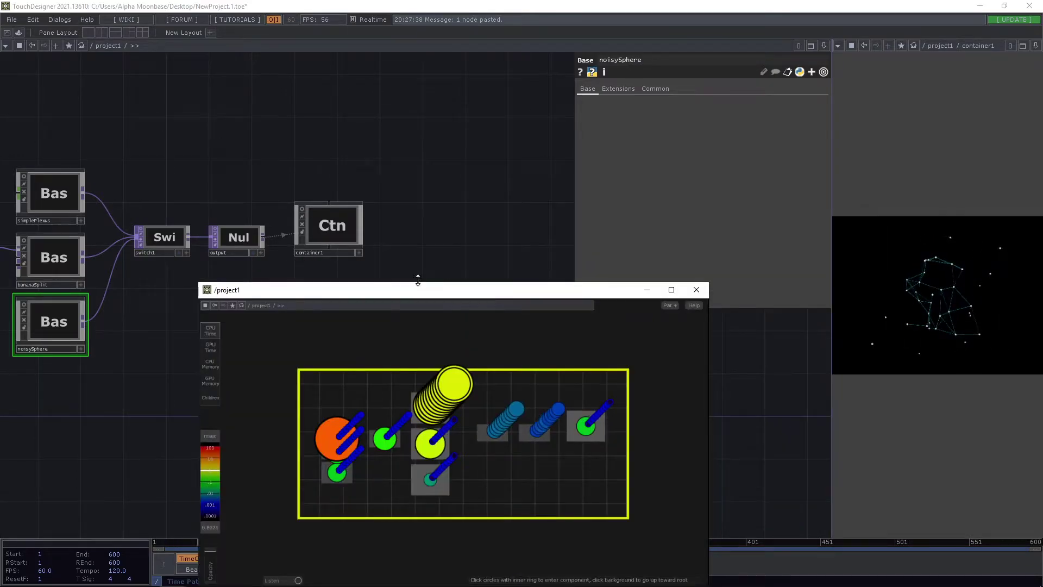
drag(183, 236, 318, 212)
scroll(294, 210, up, 2)
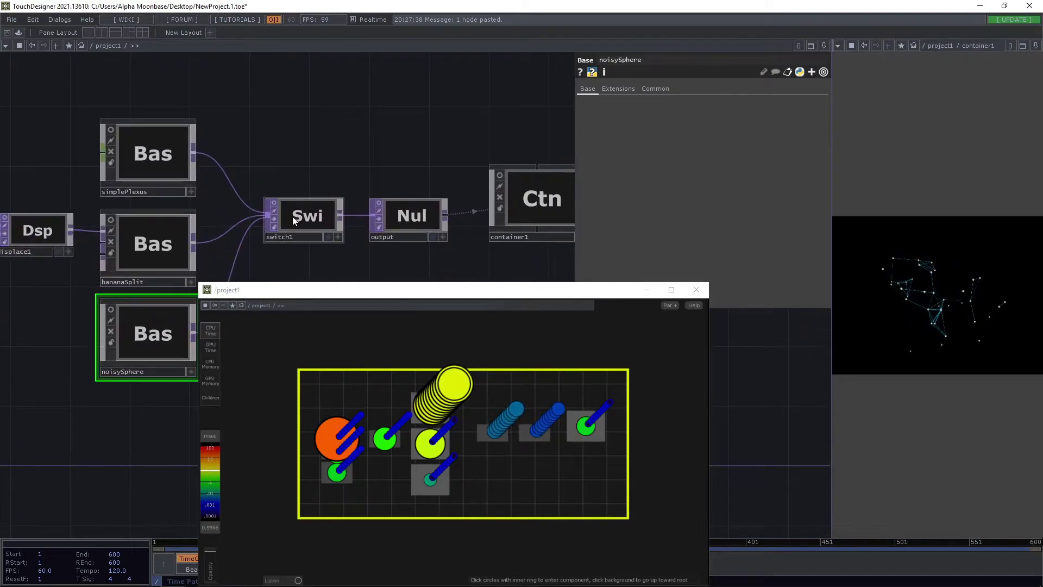
click(294, 215)
drag(310, 175, 384, 142)
drag(375, 235, 419, 198)
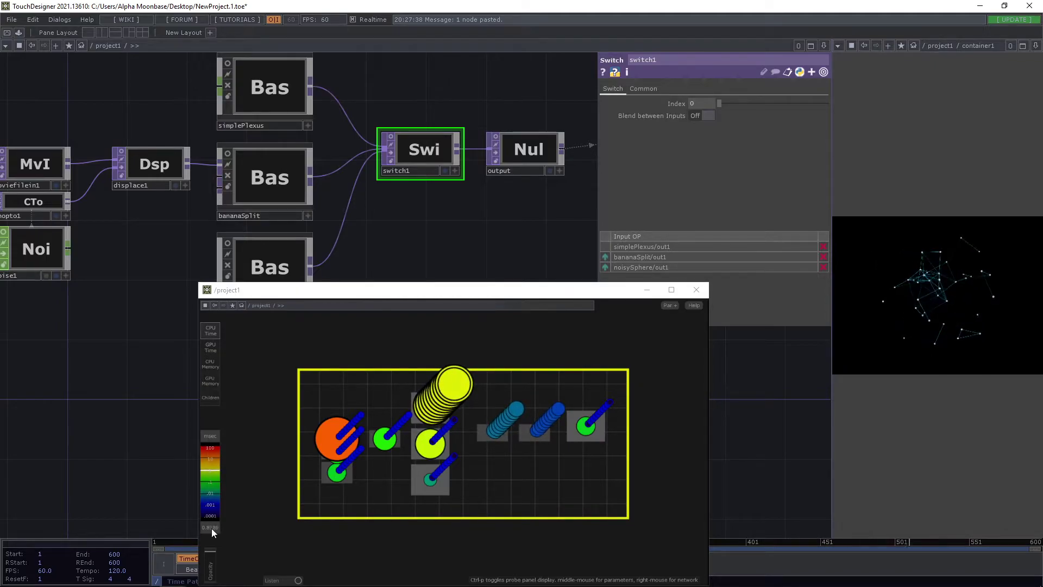
Step: Check project1's GPU Time view in the probe and return to CPU Time
click(216, 350)
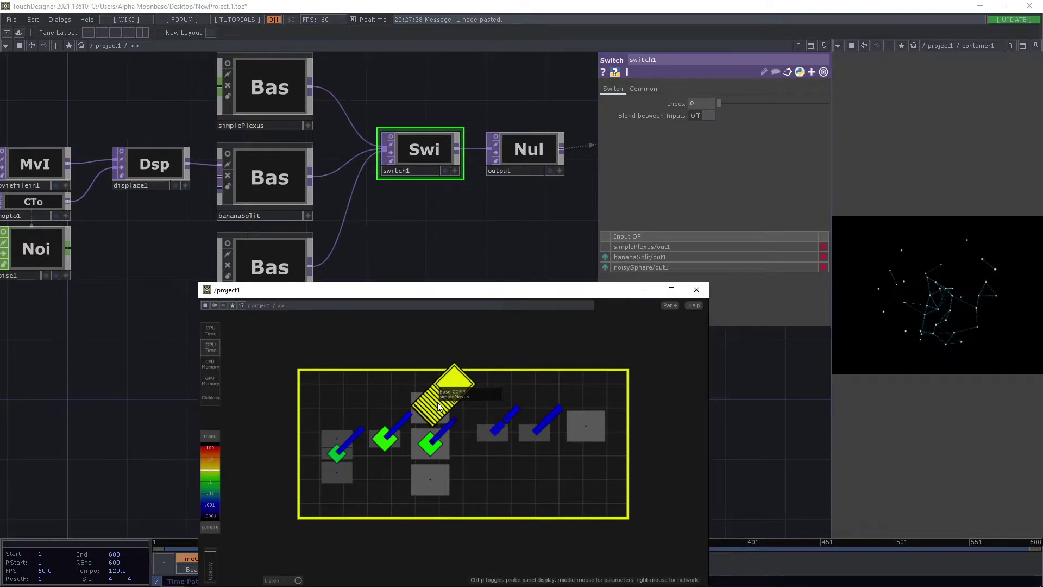
click(216, 329)
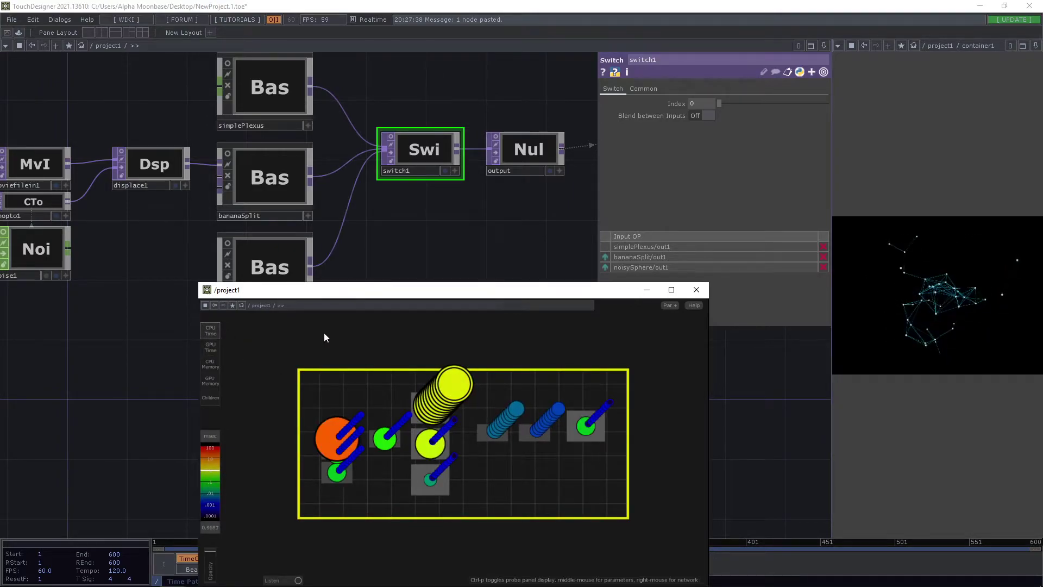
drag(411, 226, 379, 230)
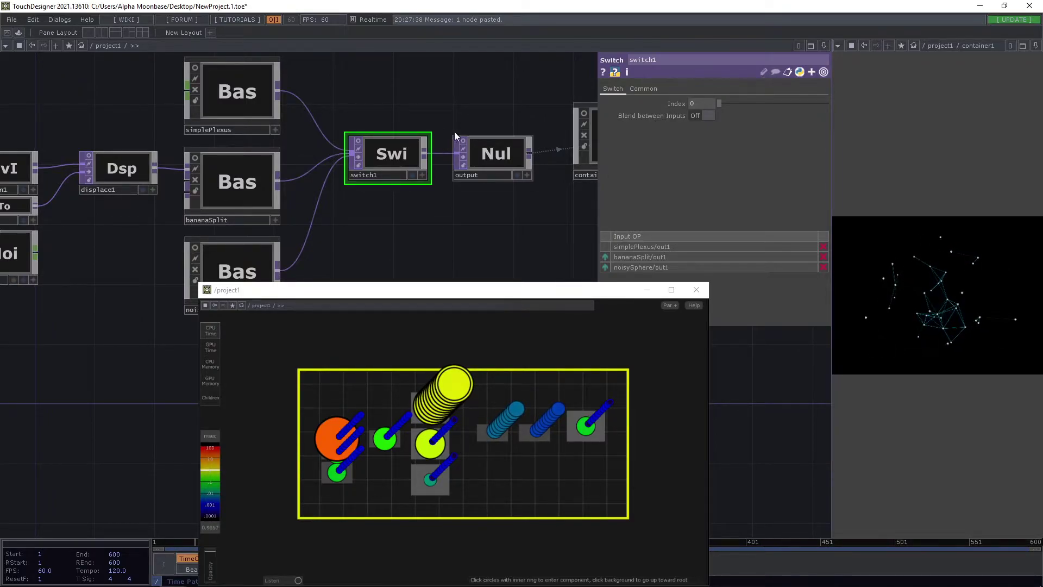
Step: Set switch1's index to 1.37, inspect the GPU Time view in the probe, and return it to CPU Time
drag(725, 103, 736, 104)
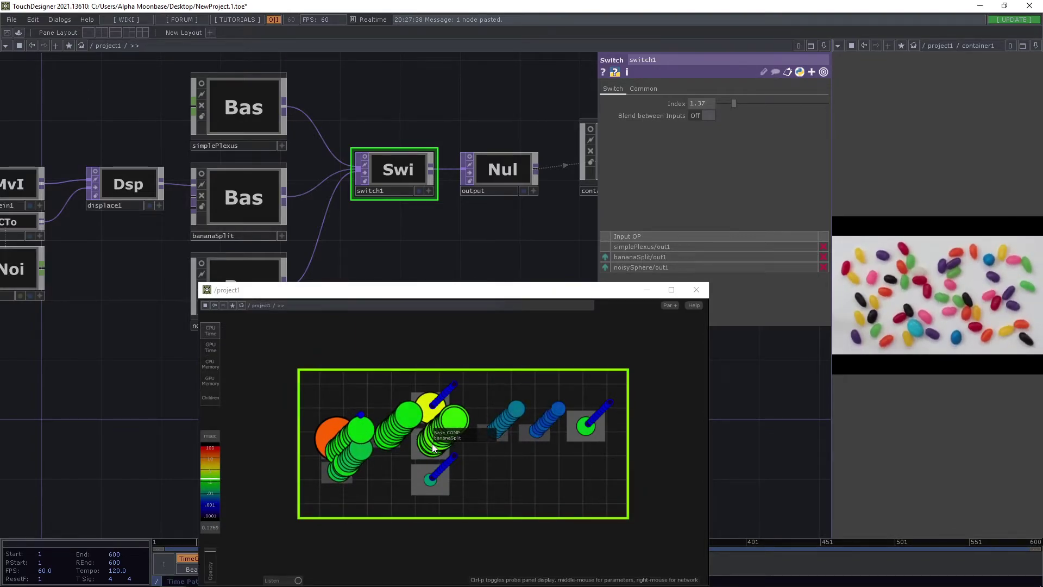
click(211, 347)
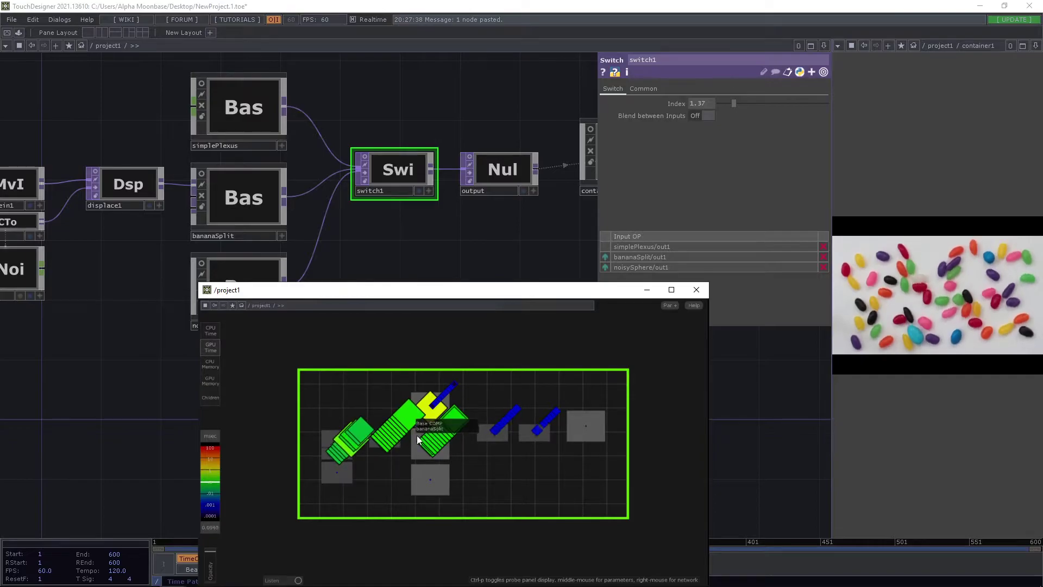
click(217, 332)
Step: Vary bananaSplit's phase parameters, ending with the rotation phase at -1 and the scale phase at -0.89
click(249, 213)
drag(408, 236, 436, 221)
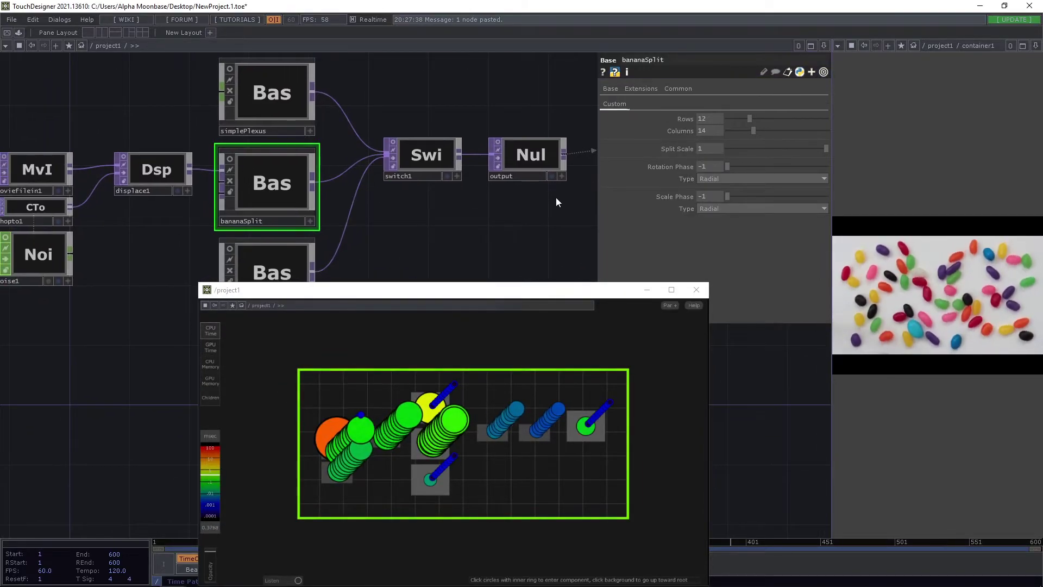
mouse_move(811, 151)
mouse_down()
mouse_move(757, 152)
mouse_move(830, 160)
mouse_up()
drag(729, 168, 806, 170)
mouse_move(728, 197)
mouse_down()
mouse_move(797, 200)
mouse_move(734, 198)
mouse_up()
drag(776, 166, 726, 171)
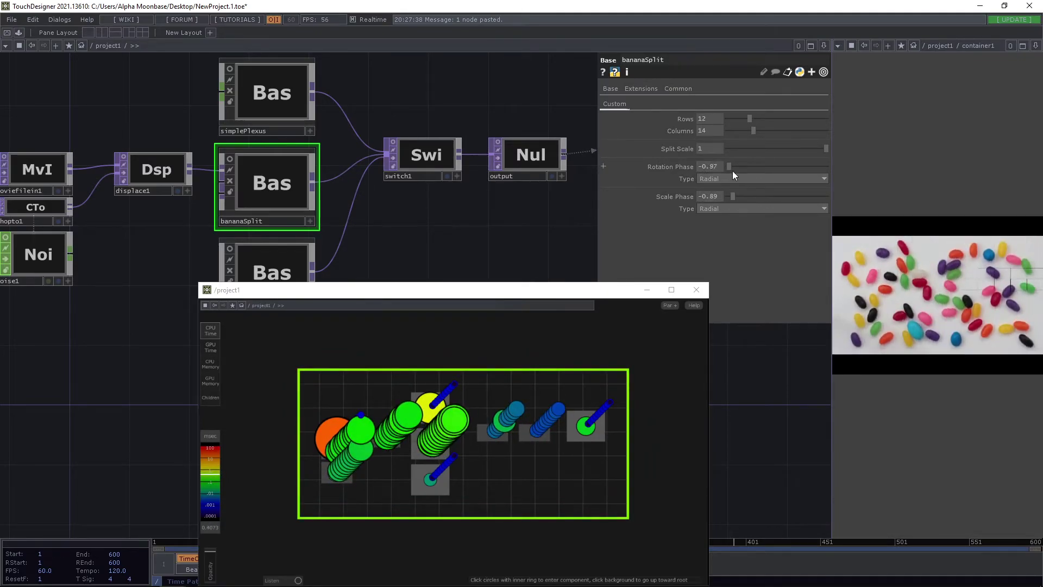
Step: Set switch1's index to 2.69, examine GPU Time in the probe, and switch back to CPU Time
drag(529, 216, 496, 219)
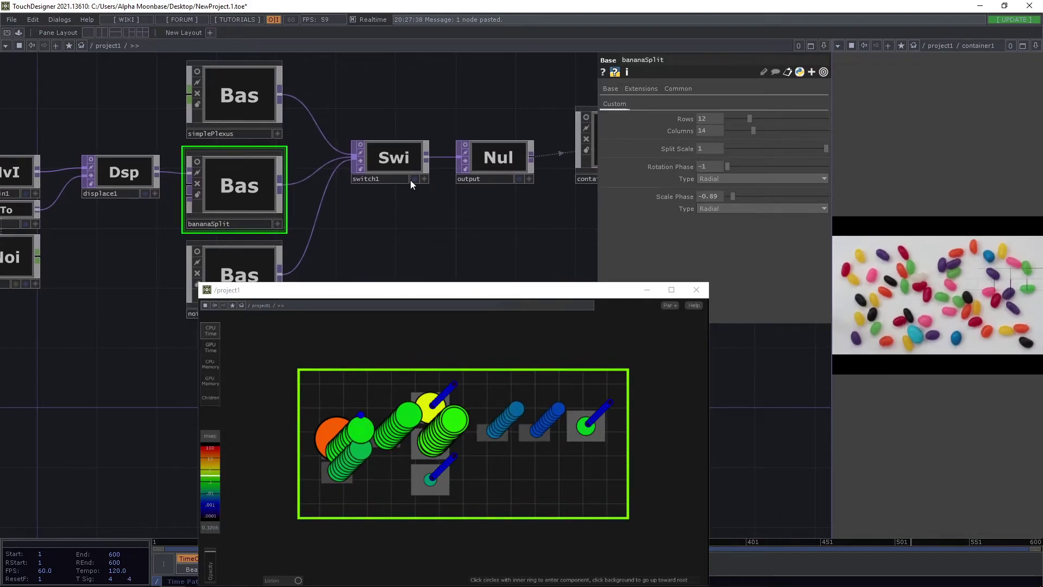
click(406, 184)
drag(417, 221, 426, 212)
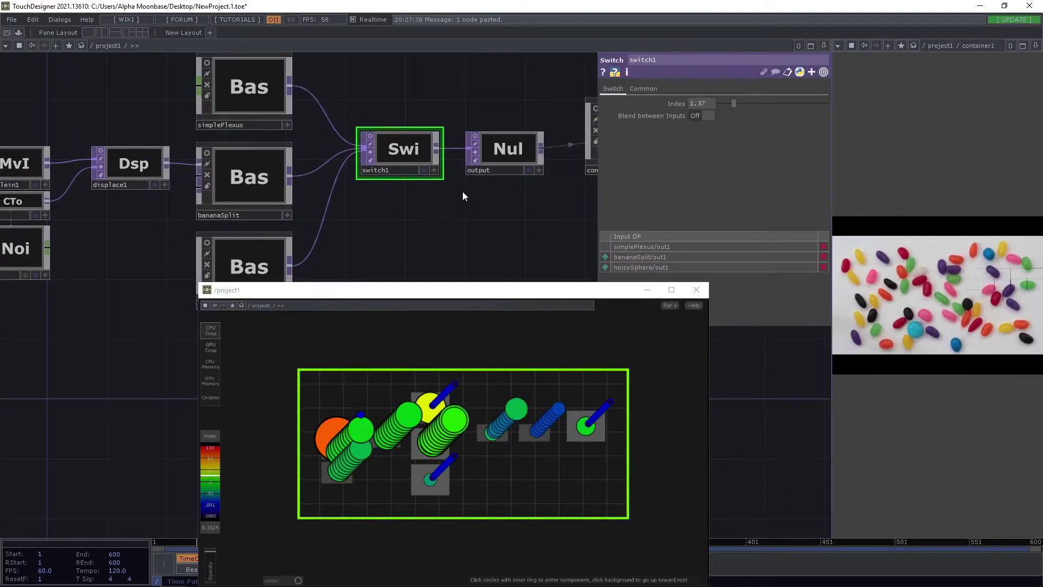
drag(734, 103, 748, 105)
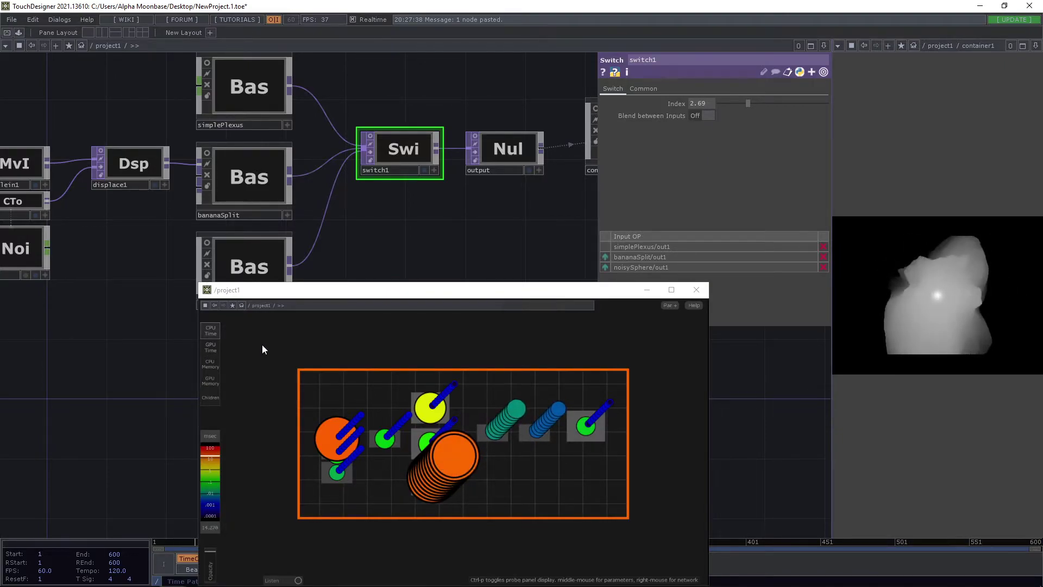
click(213, 347)
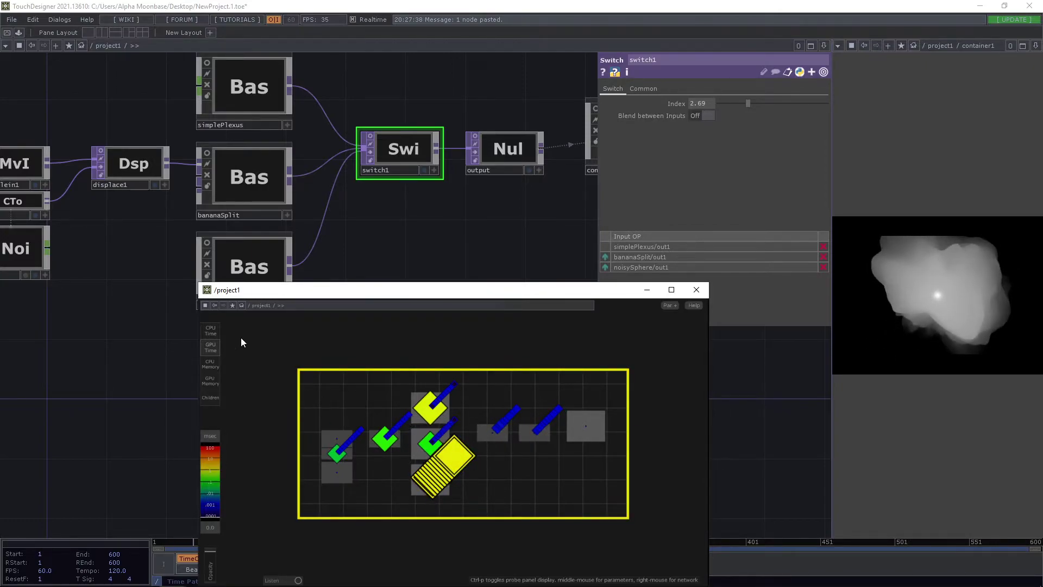
click(208, 330)
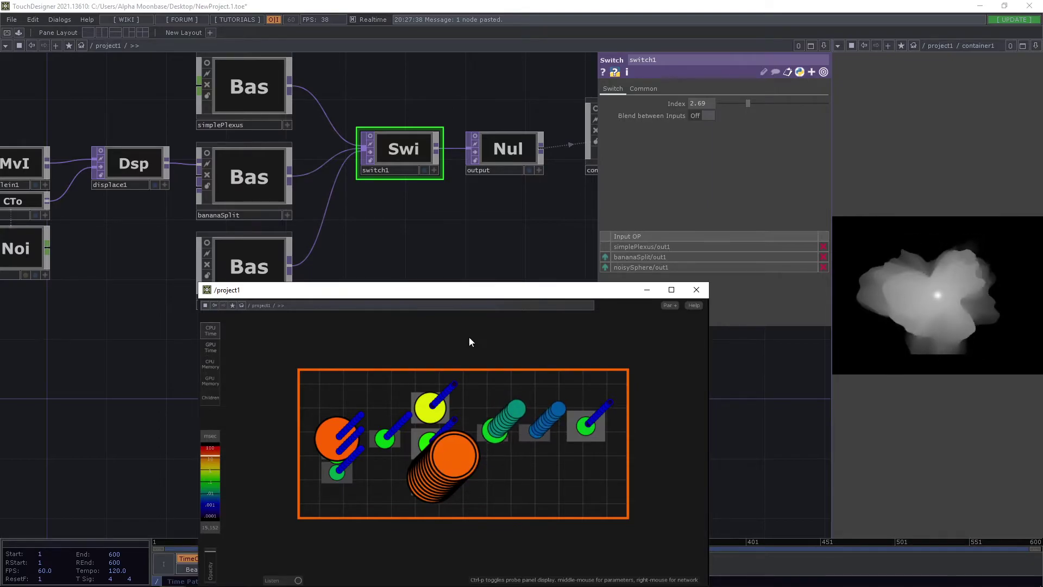
Step: Enter noisySphere inside the probe to examine its operators' CPU times, moving the probe window clear of the network nodes
drag(455, 291, 435, 102)
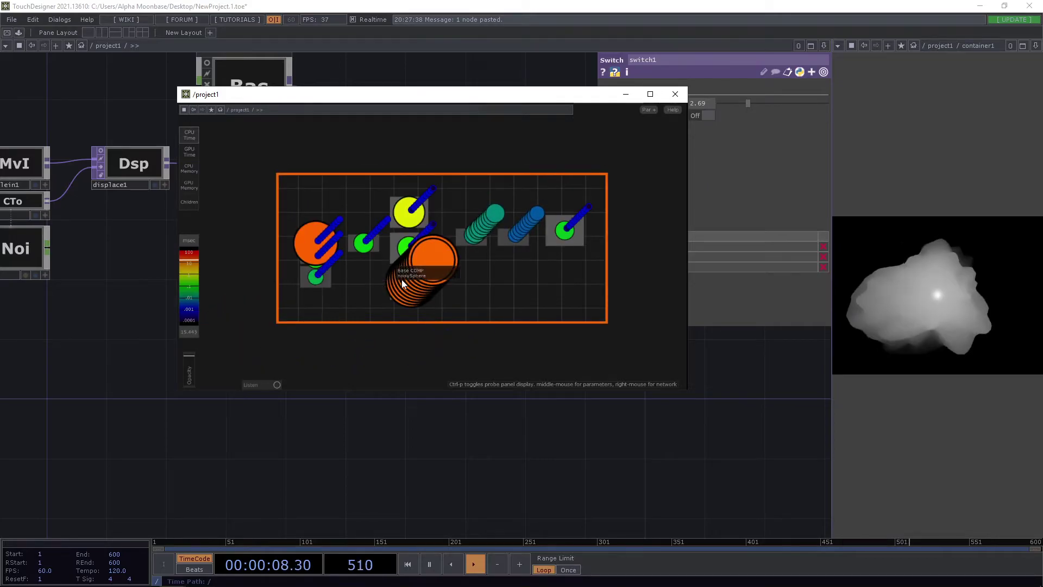
click(422, 282)
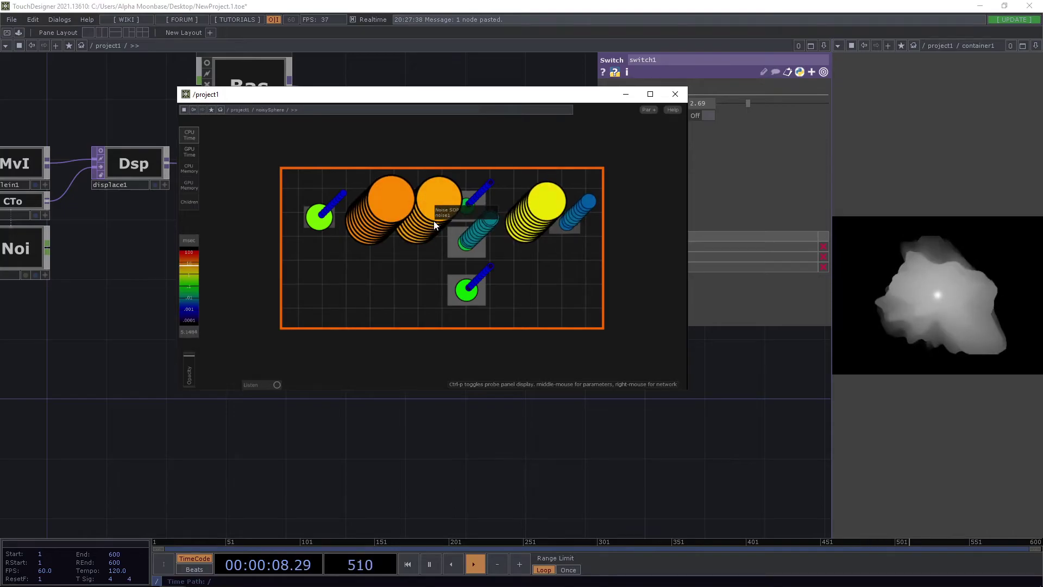
drag(513, 92, 624, 251)
Step: Look inside noisySphere in the network editor and return to project1
drag(252, 273, 217, 254)
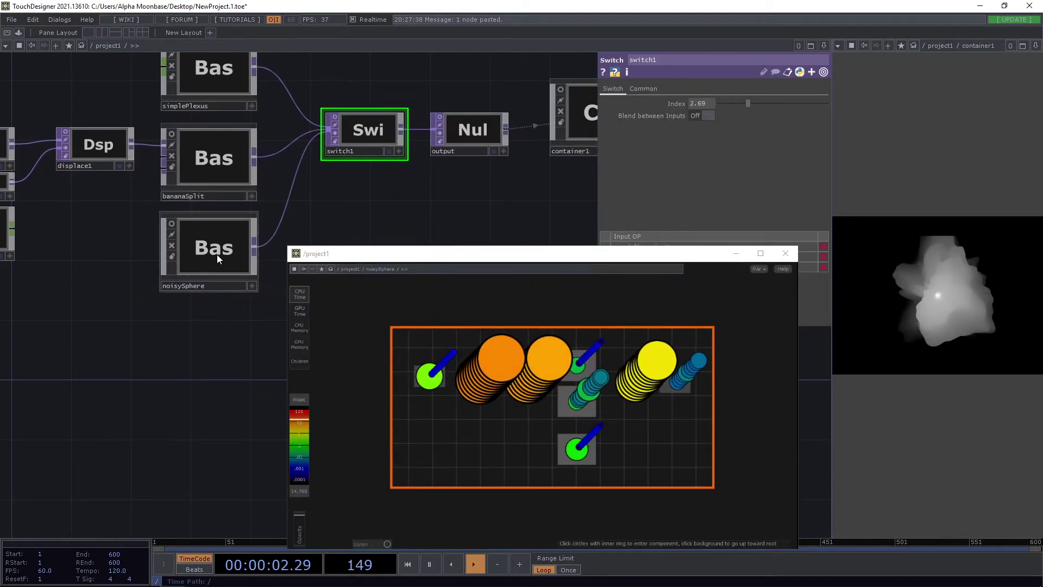
double_click(217, 255)
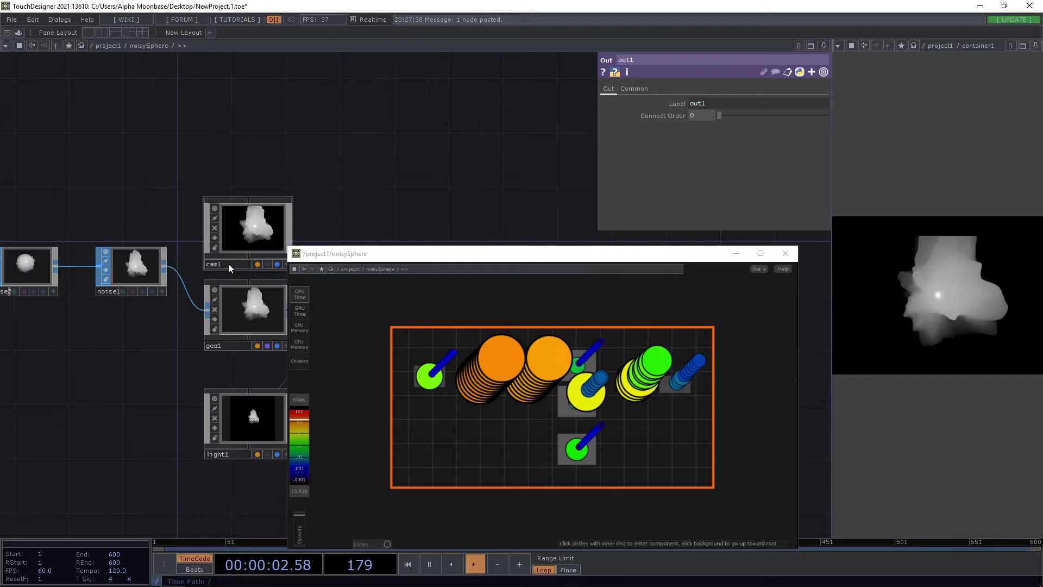
click(118, 48)
Step: Open noisySphere's network from the probe in a floating network window, look it over, and close it
drag(559, 258, 464, 184)
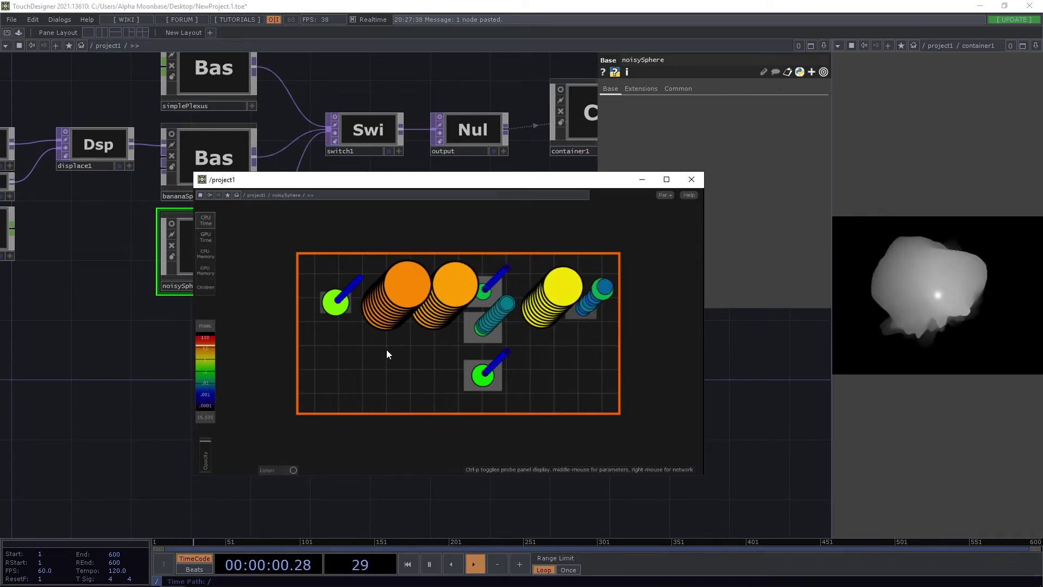
right_click(414, 353)
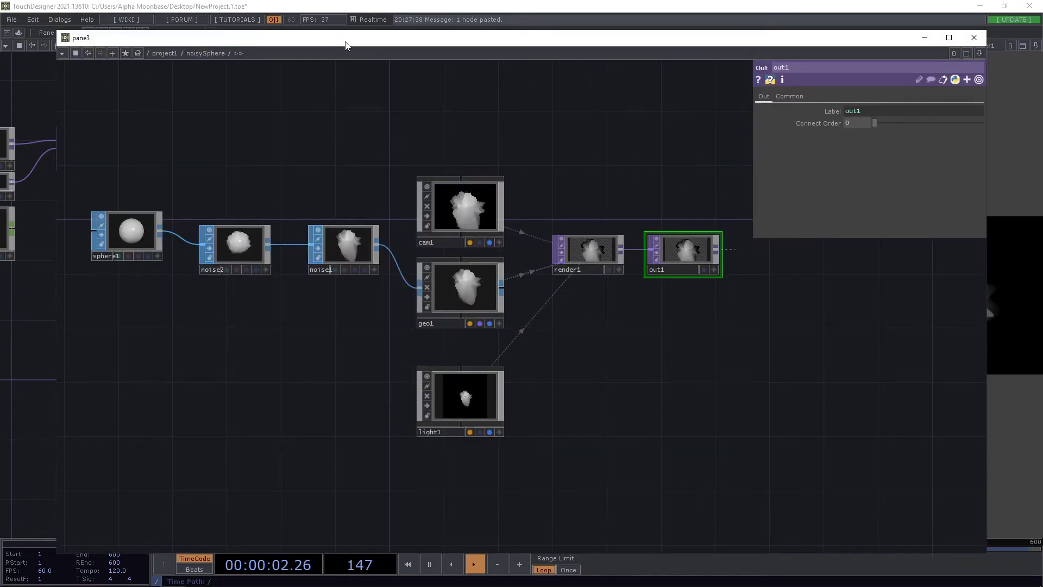
drag(344, 43, 249, 106)
click(852, 100)
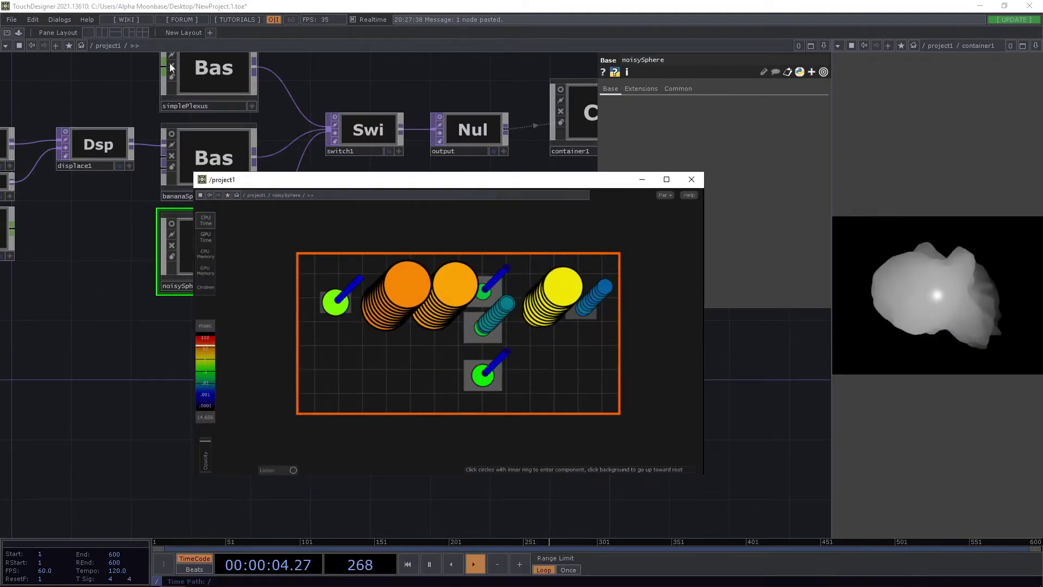
Step: Go up to the root network in the editor, reposition the probe window, and take the probe back to project1
scroll(131, 183, down, 10)
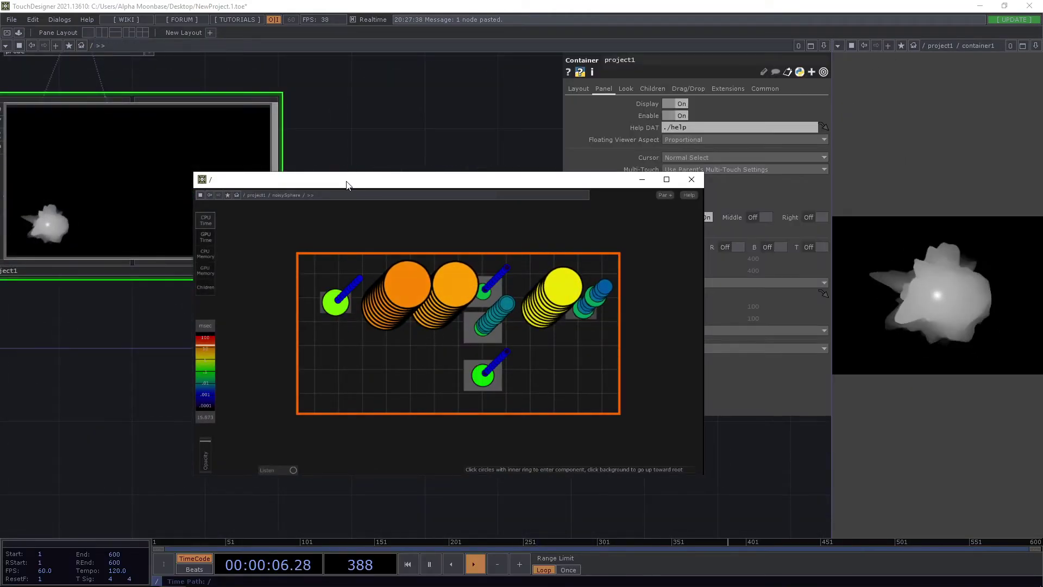
drag(347, 184, 277, 118)
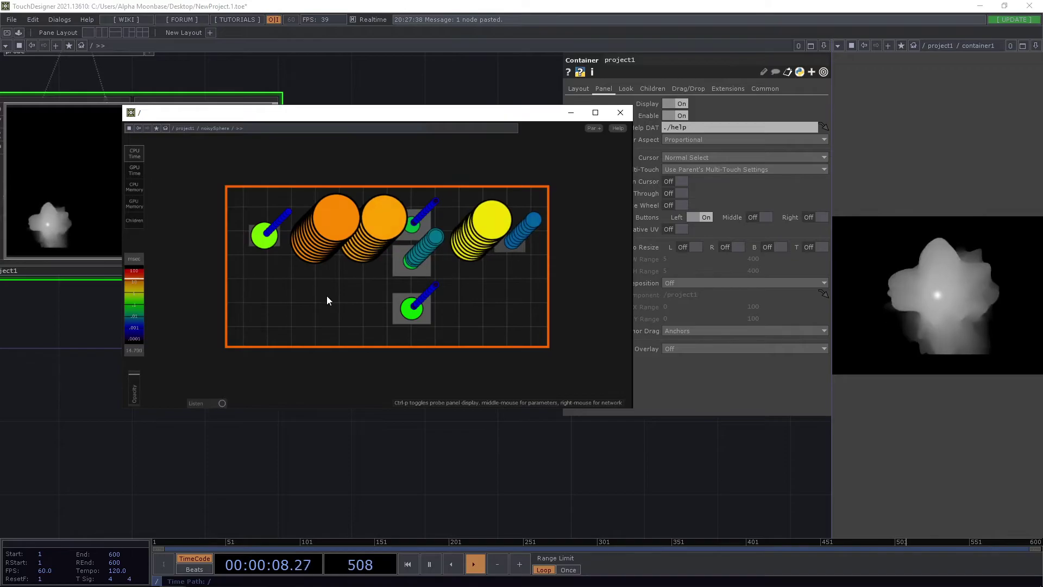
click(190, 128)
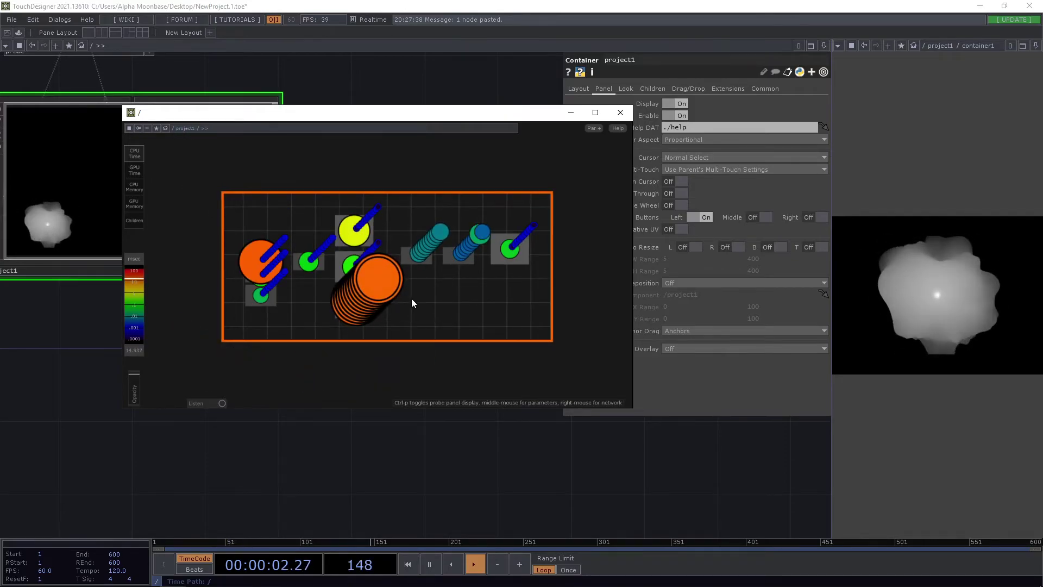
Step: Open project1's network from the probe in a floating window twice, examine noisySphere, and close the window
right_click(449, 305)
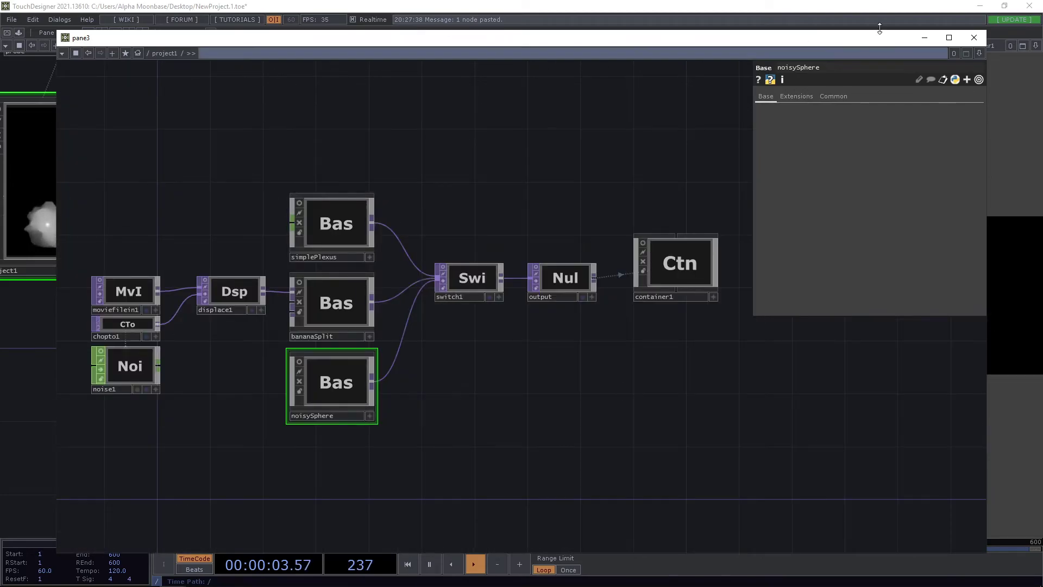
click(973, 38)
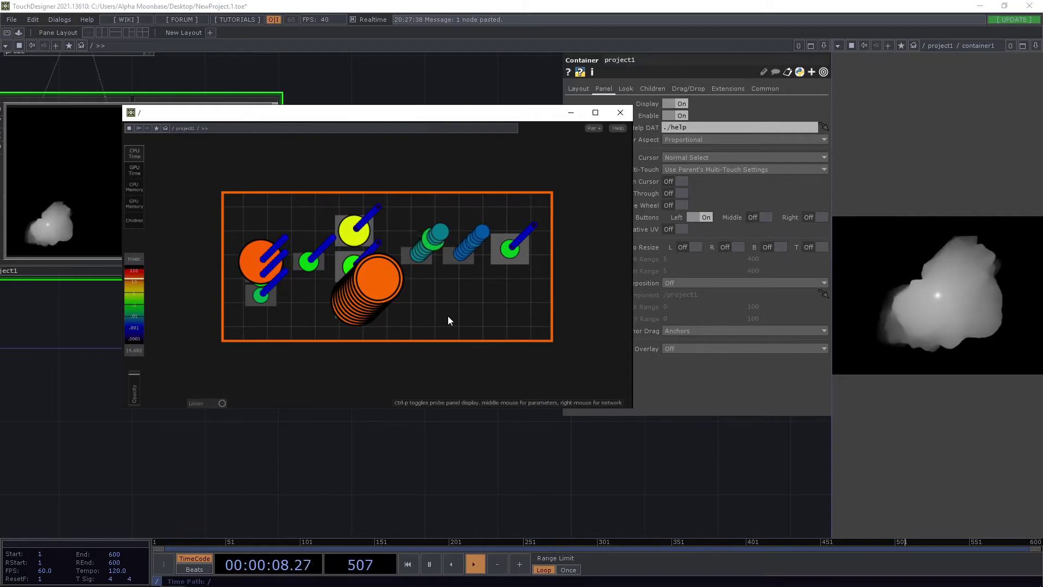
right_click(356, 308)
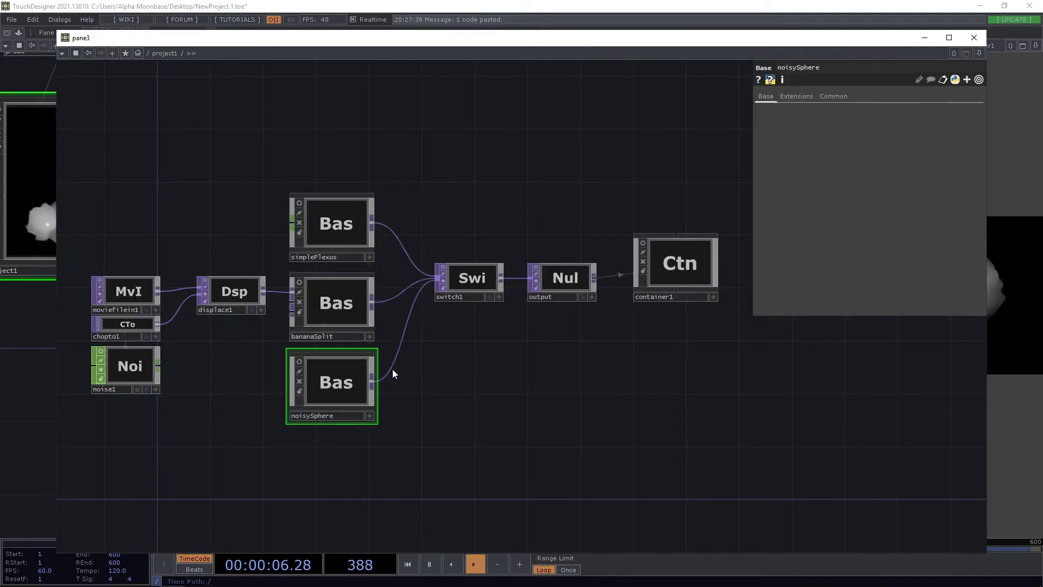
scroll(328, 419, up, 5)
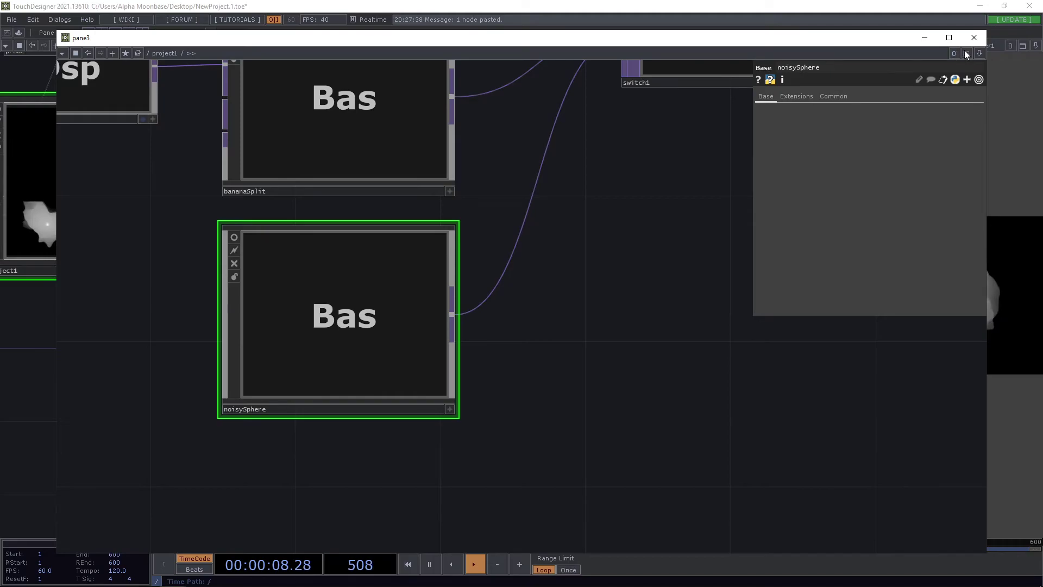
click(973, 37)
Step: Enter noisySphere in the probe, open its network in a floating window, and show sphere1's detail parameters
click(351, 294)
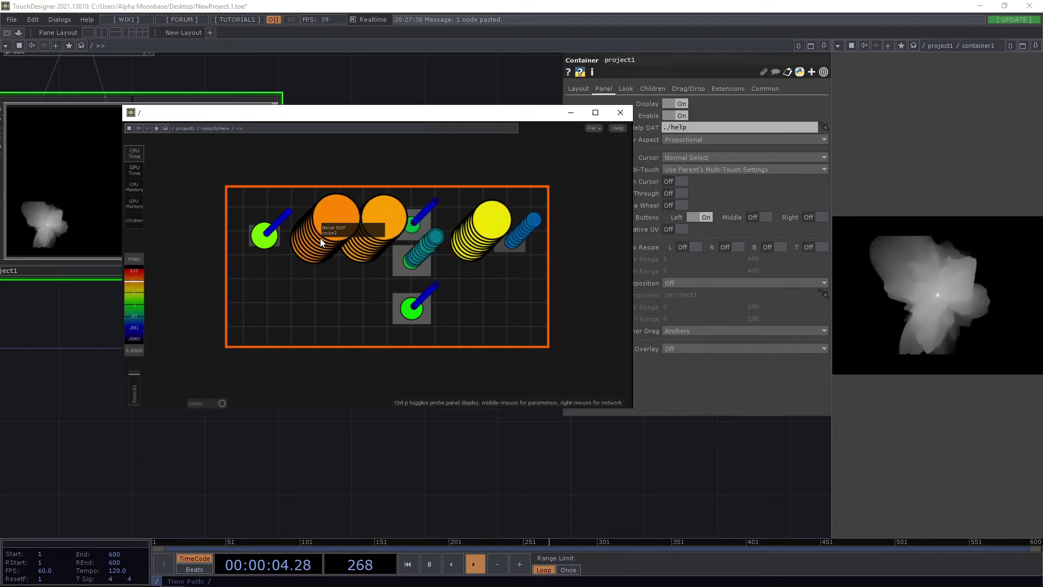
right_click(342, 303)
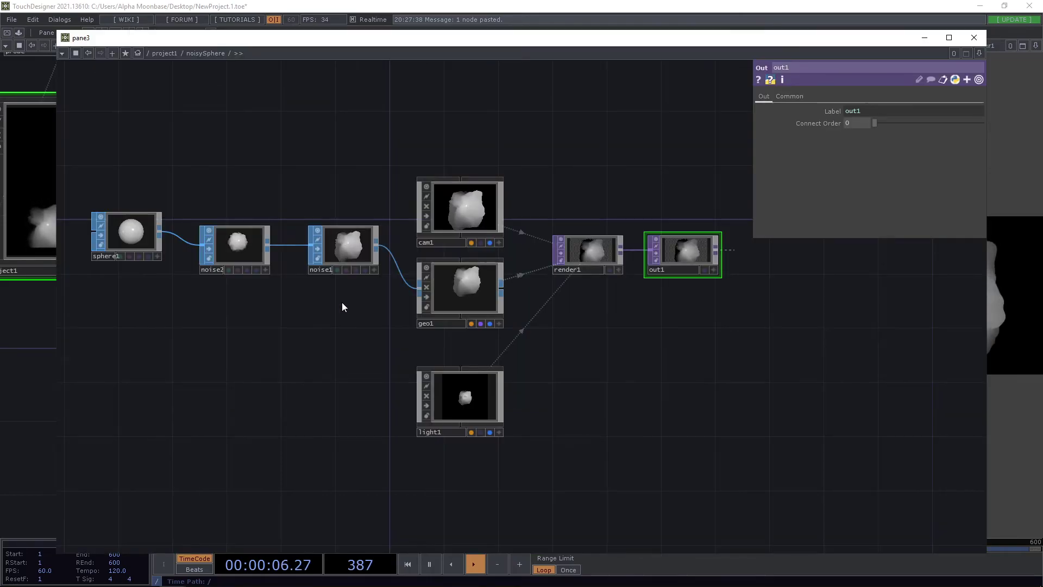
scroll(265, 238, up, 2)
drag(266, 182, 323, 198)
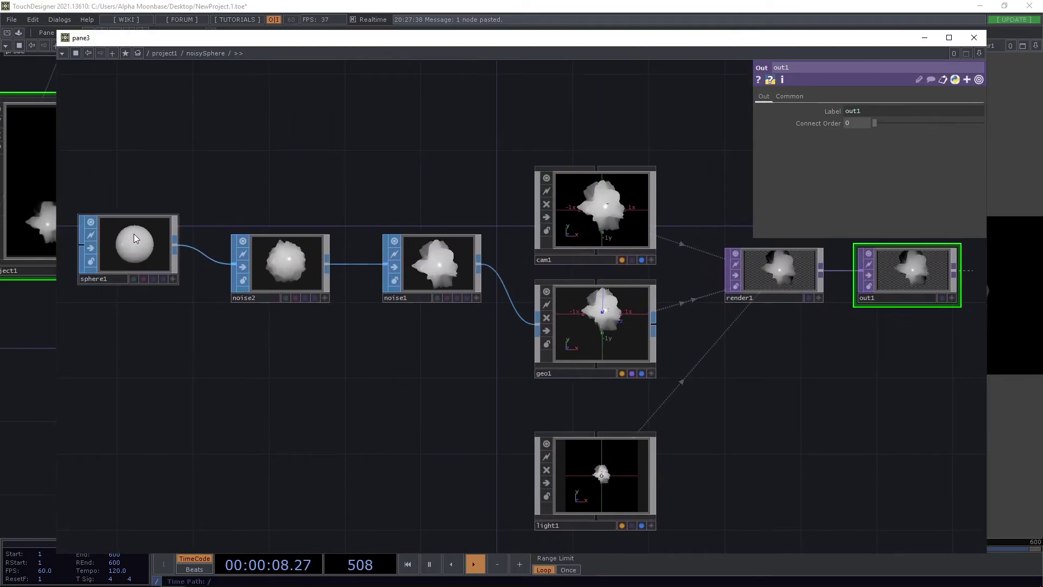
drag(132, 232, 134, 252)
drag(426, 41, 427, 76)
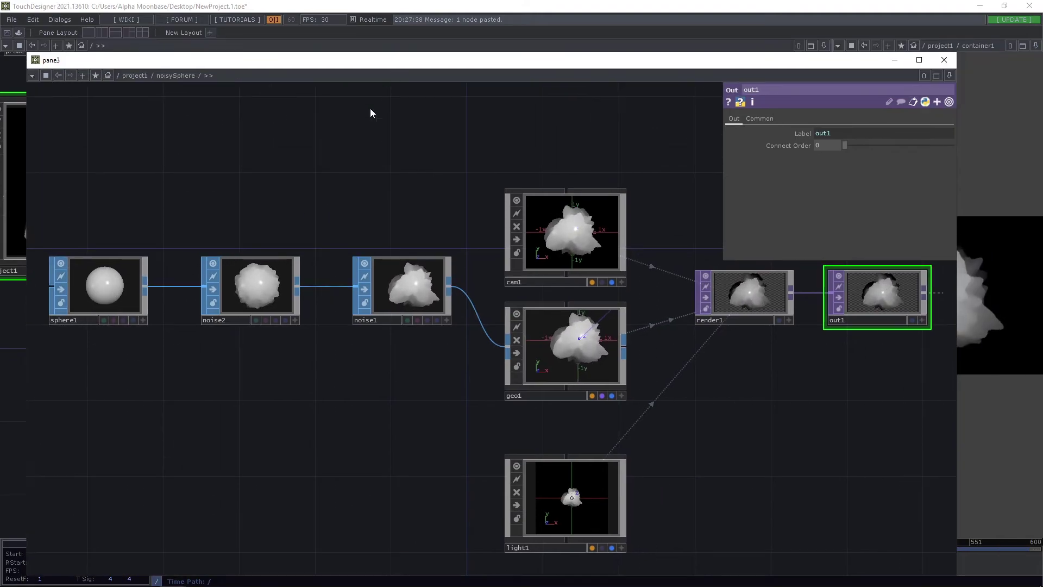
click(132, 287)
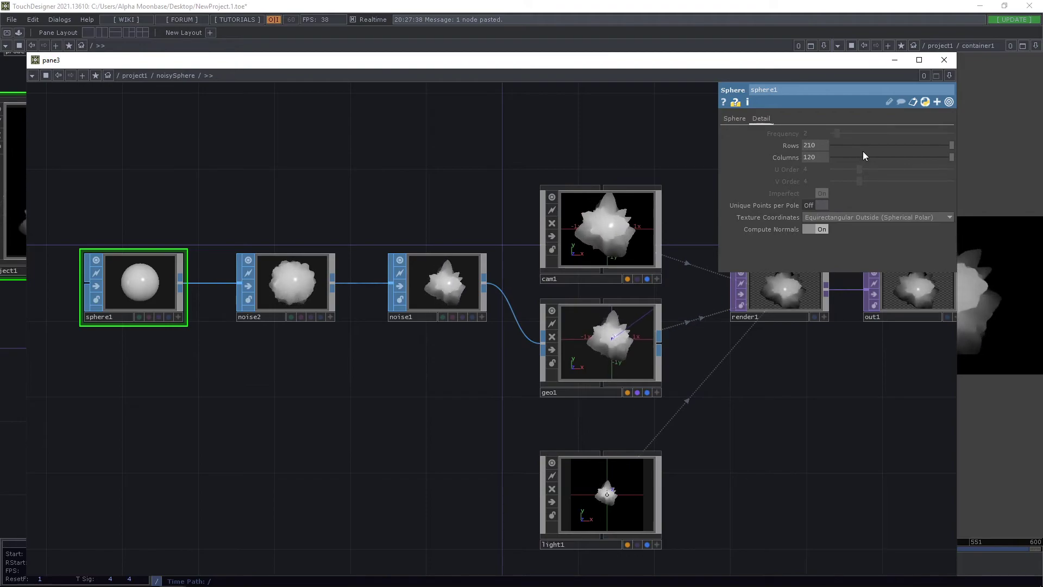
Step: Try sphere1 with 27 rows, reduce its columns, readjust the rows, and close the floating network window
click(890, 145)
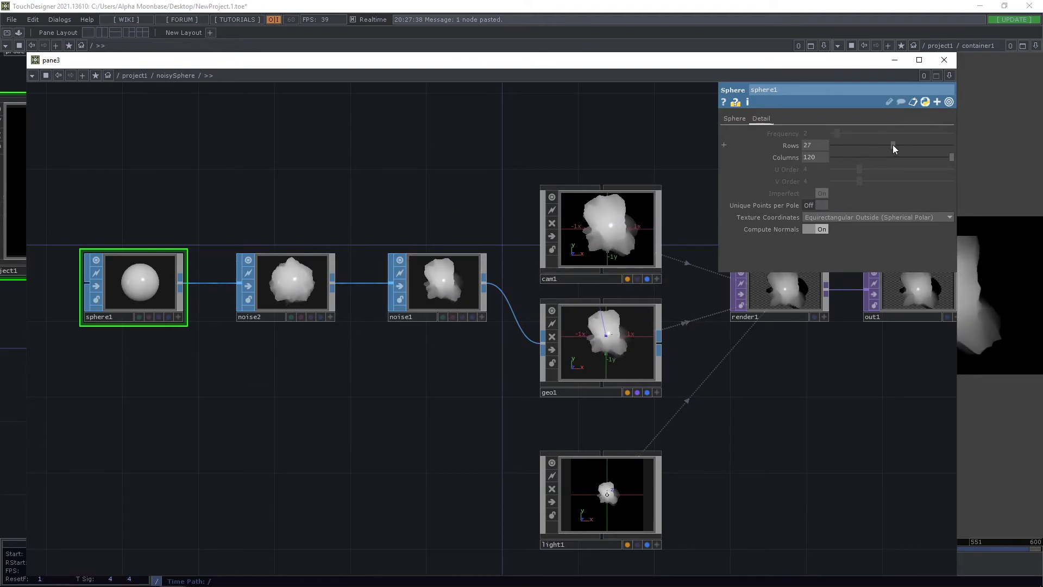
click(895, 157)
drag(891, 146, 961, 157)
click(942, 62)
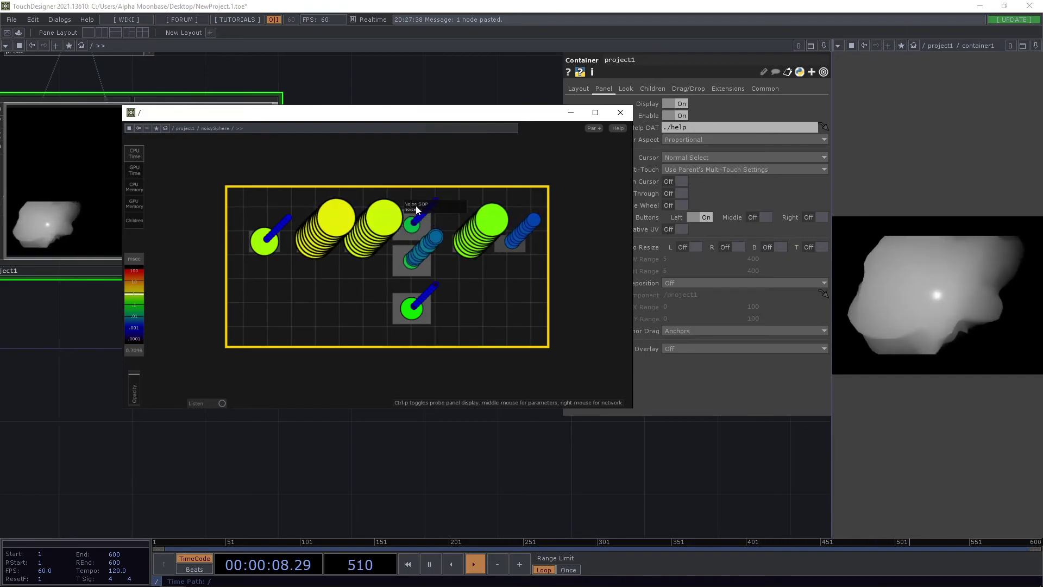
Step: Close the probe window and enter project1 in the network editor
click(620, 112)
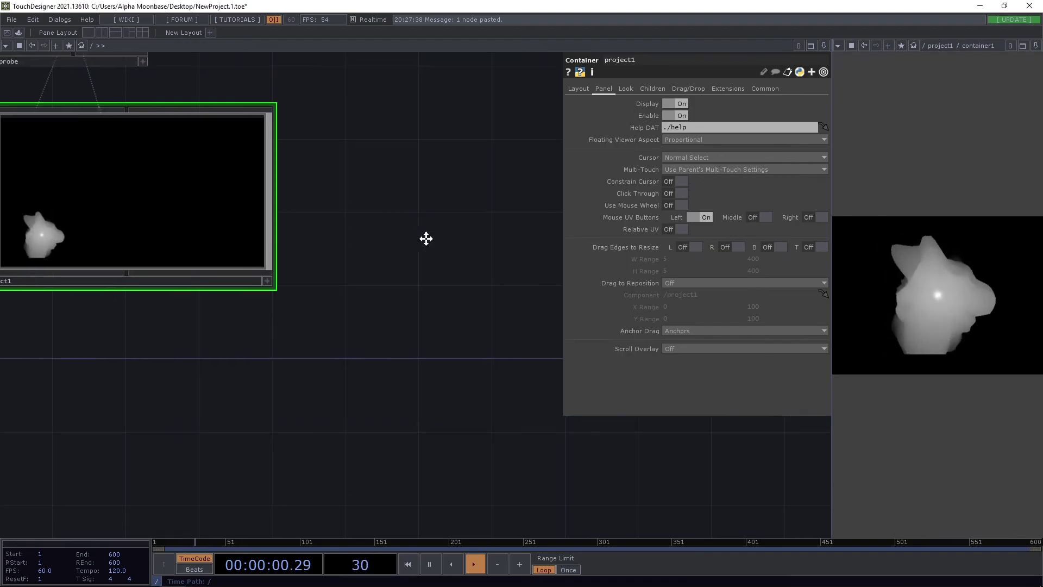
key(h)
scroll(402, 264, up, 3)
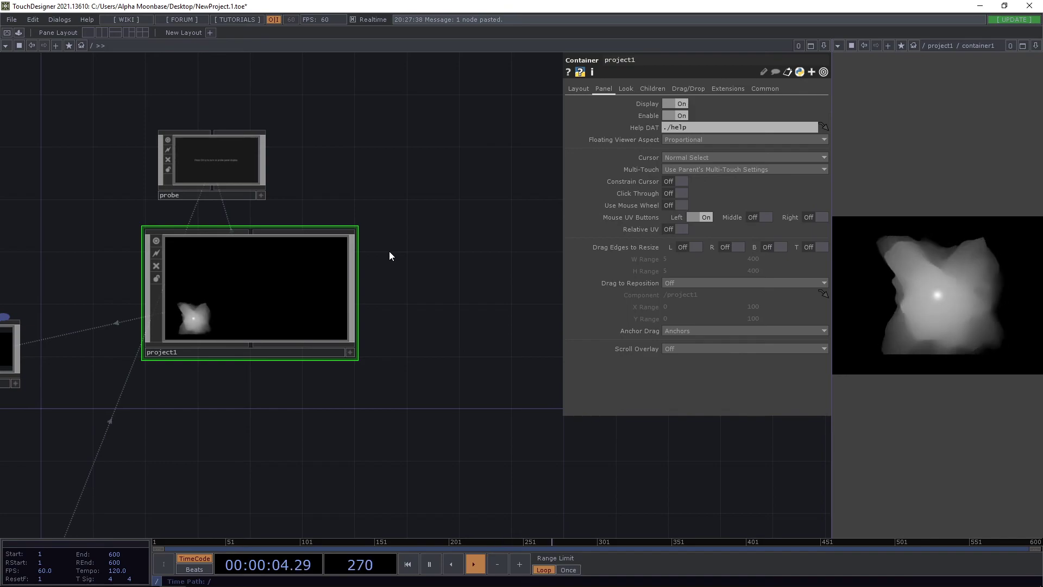
drag(409, 268, 451, 243)
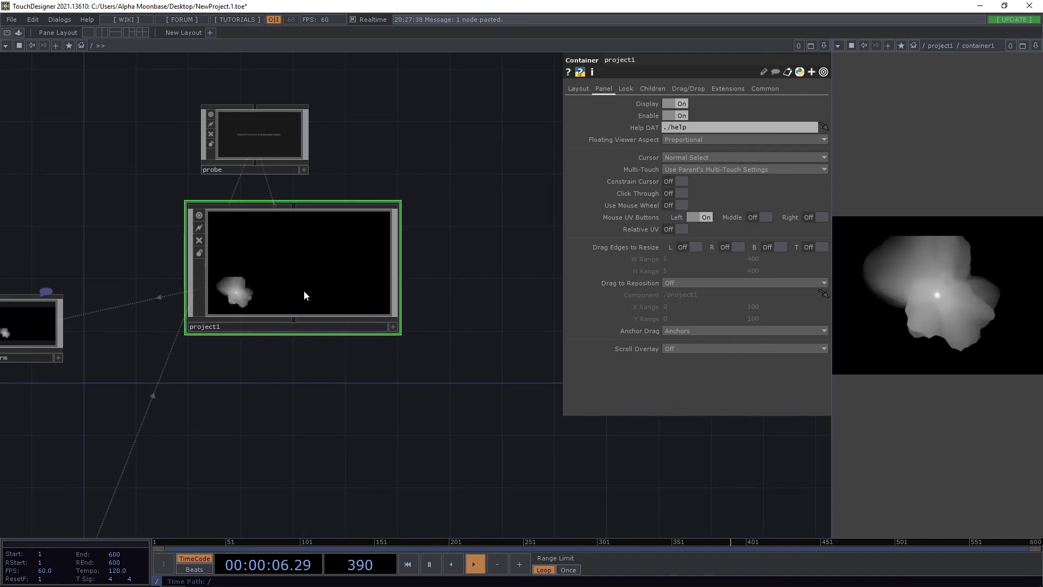
key(i)
scroll(377, 325, down, 4)
drag(506, 299, 433, 334)
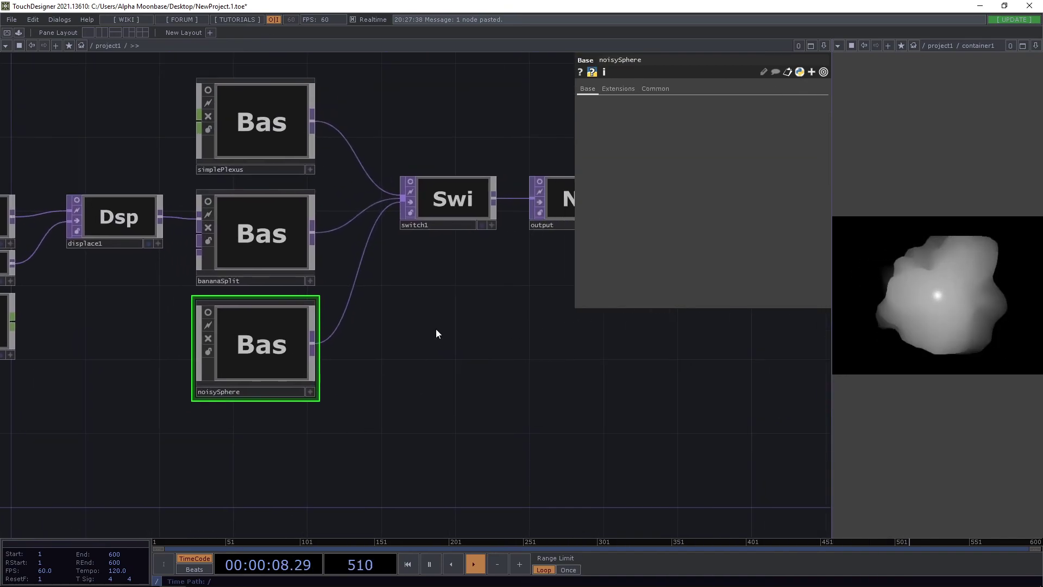
scroll(433, 332, down, 2)
drag(442, 239, 414, 278)
drag(479, 305, 425, 298)
drag(469, 227, 444, 268)
drag(496, 275, 373, 290)
drag(498, 219, 446, 259)
drag(323, 193, 434, 203)
drag(285, 158, 331, 185)
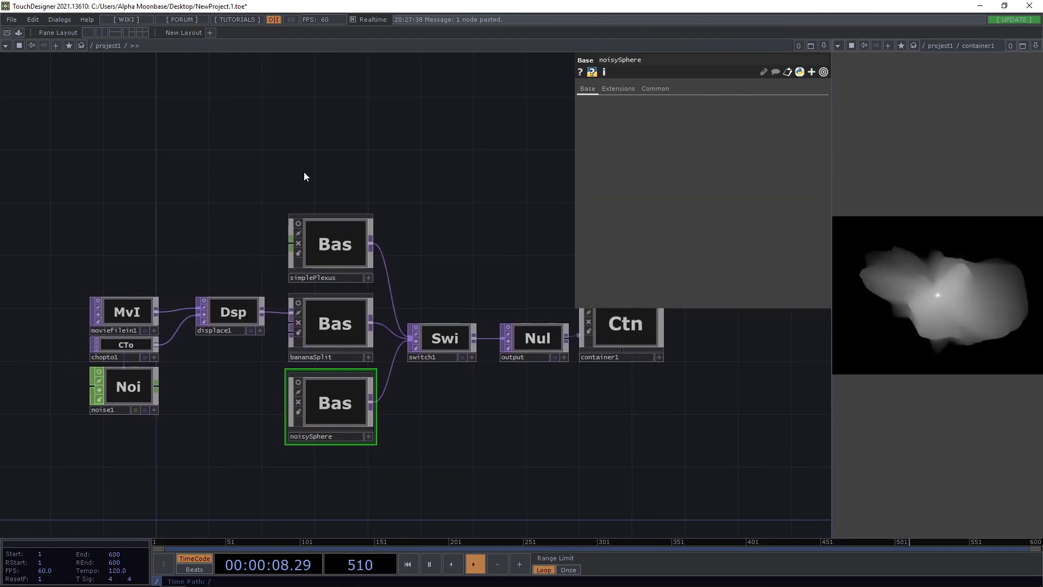
drag(285, 147, 312, 131)
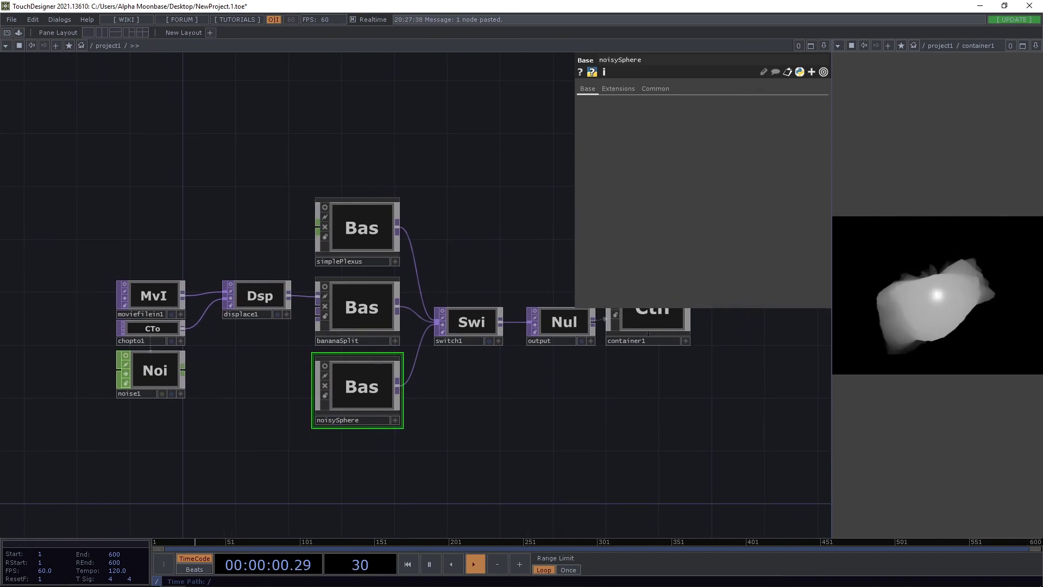